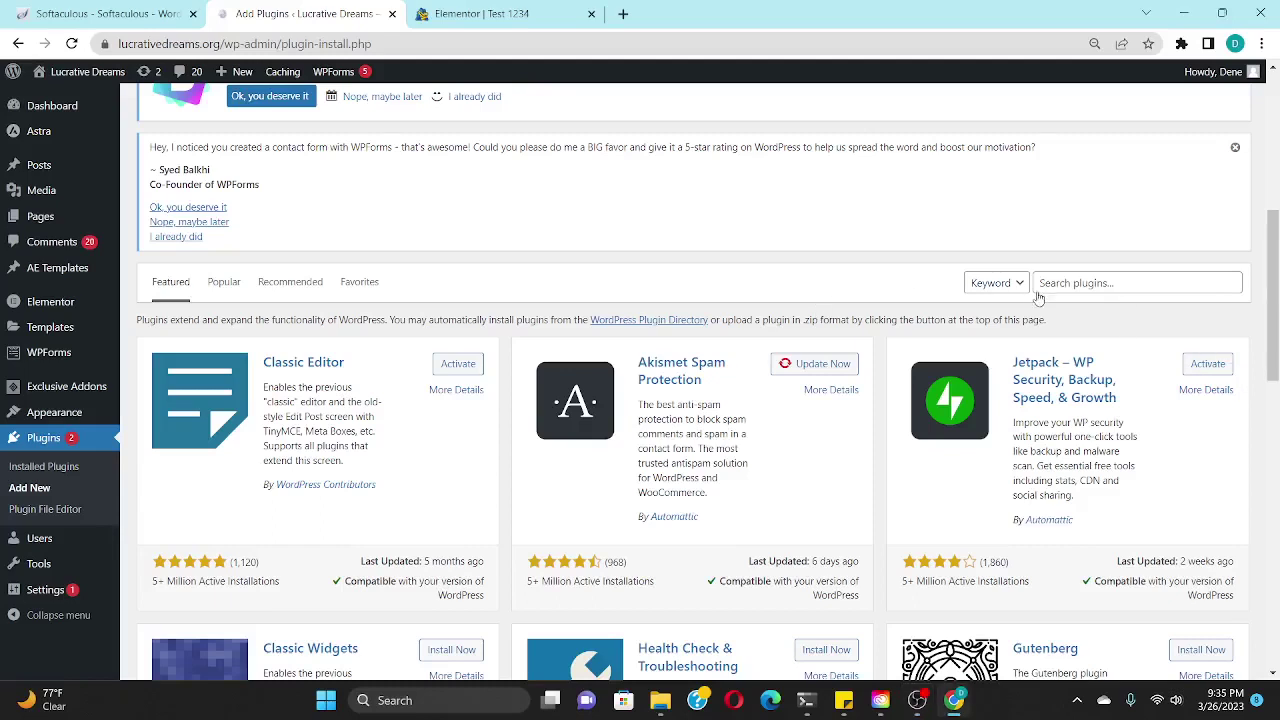
Step: Search the plugin directory for 'anywhere elementor'
{"action": "left_click", "coordinate": [1077, 283]}
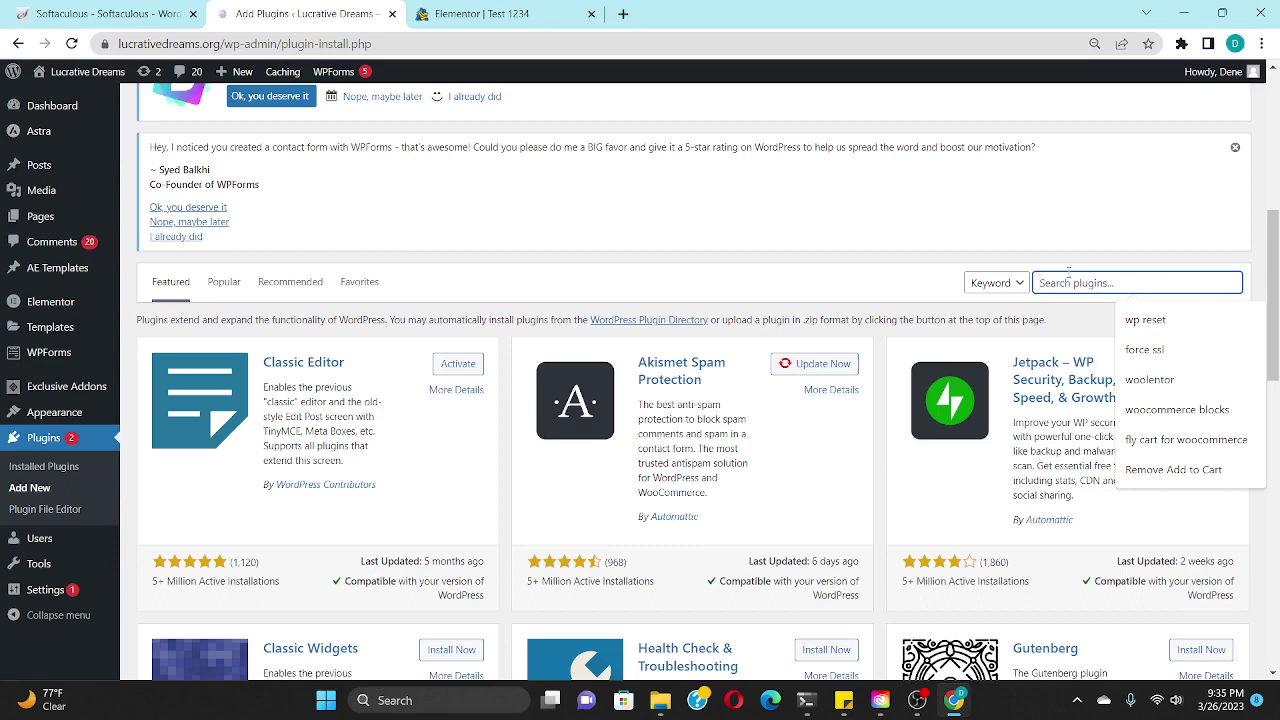
{"action": "type", "text": "ANYWHERE ELEMENTOR"}
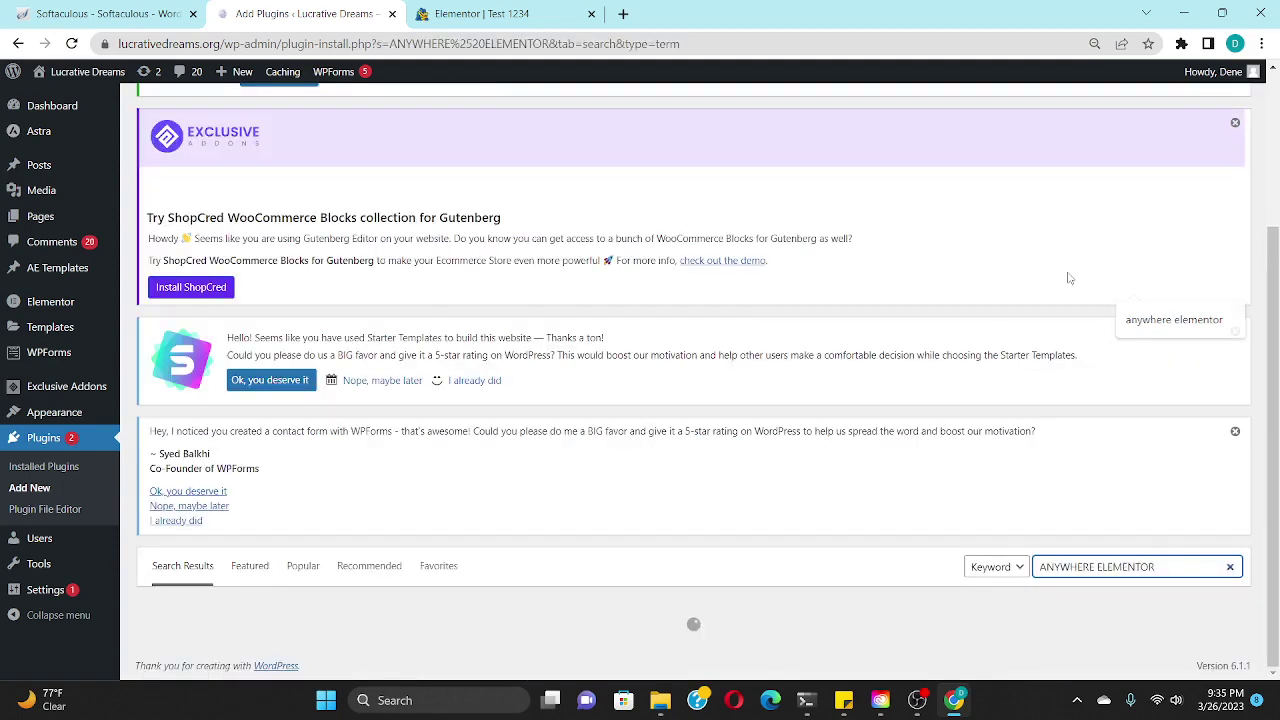
{"action": "scroll", "coordinate": [759, 467], "scroll_direction": "down", "scroll_amount": 3}
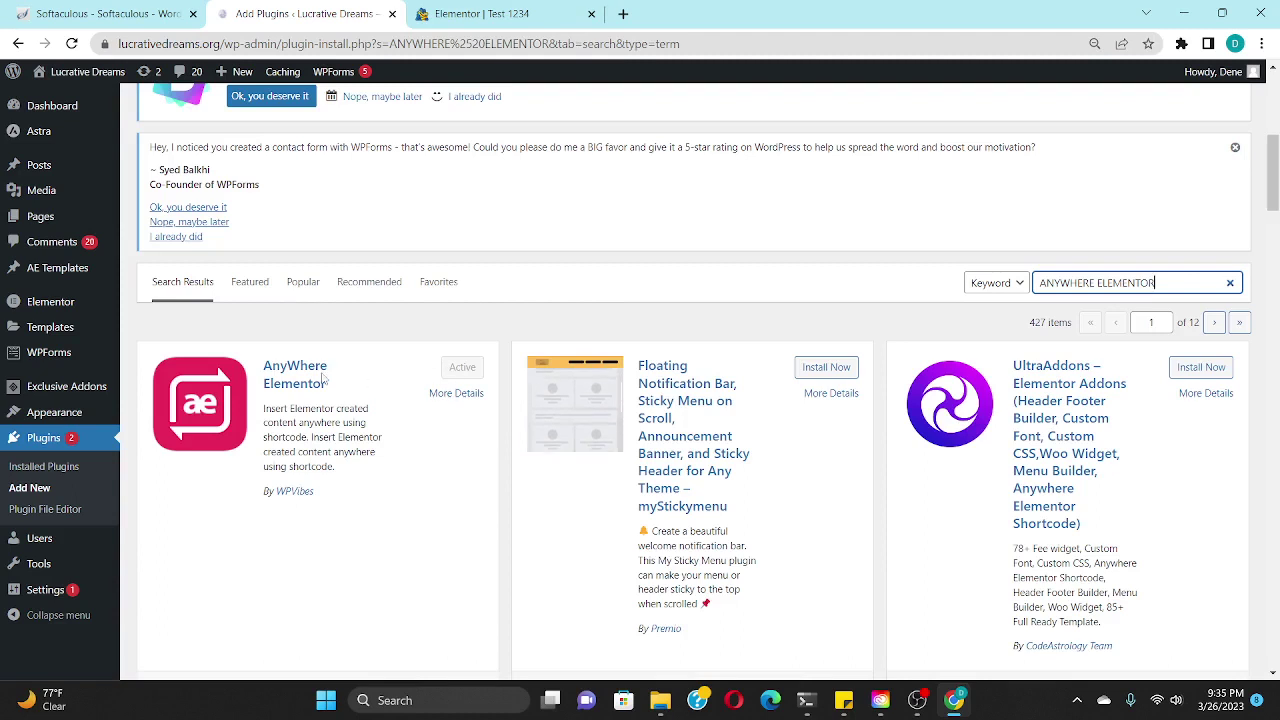
Step: Search for 'exclusive addons elementor', fixing the misspelled 'exlcusive' with the spelling suggestion
{"action": "key", "text": "ctrl+a"}
{"action": "type", "text": "exlcusive"}
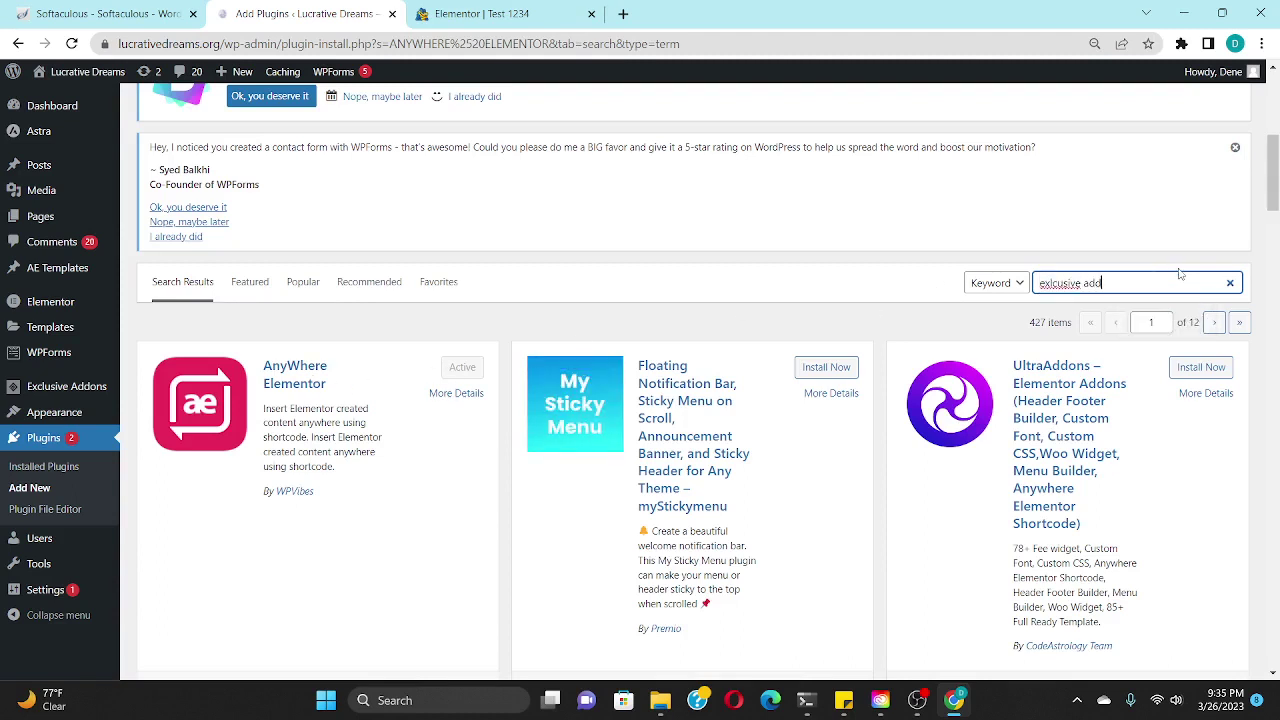
{"action": "type", "text": " addons elementor"}
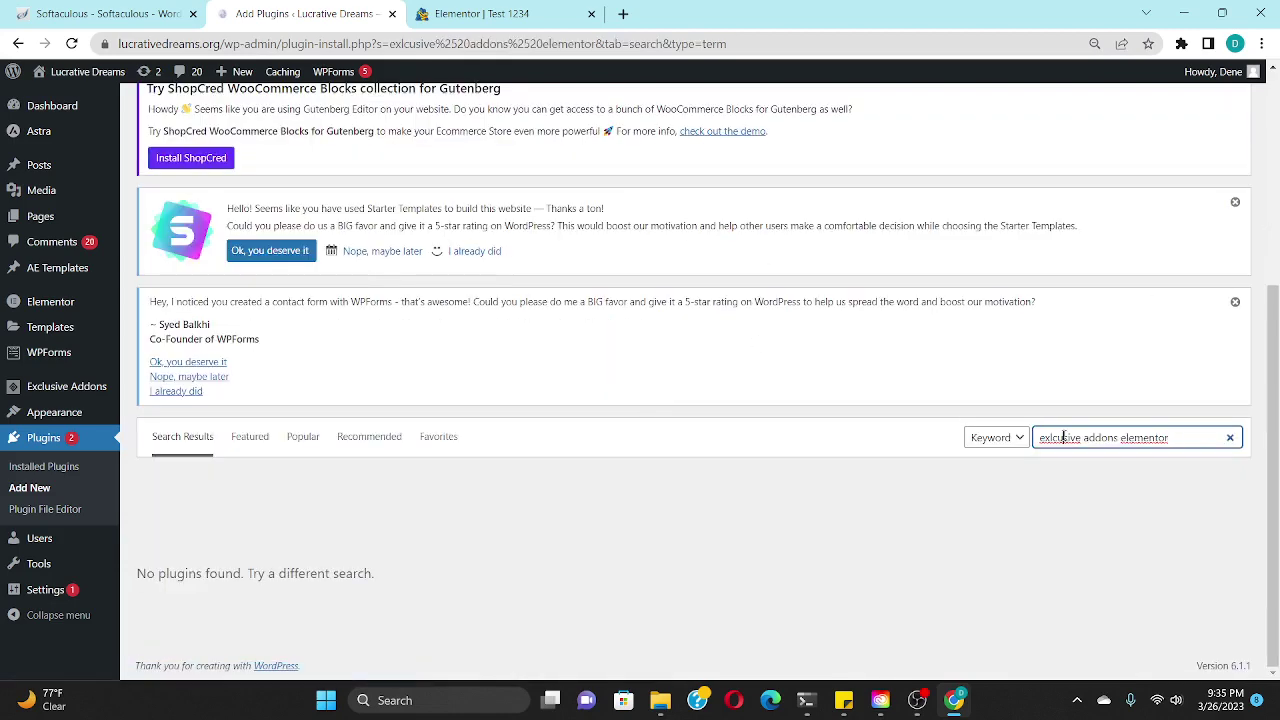
{"action": "right_click", "coordinate": [1063, 437]}
{"action": "left_click", "coordinate": [928, 157]}
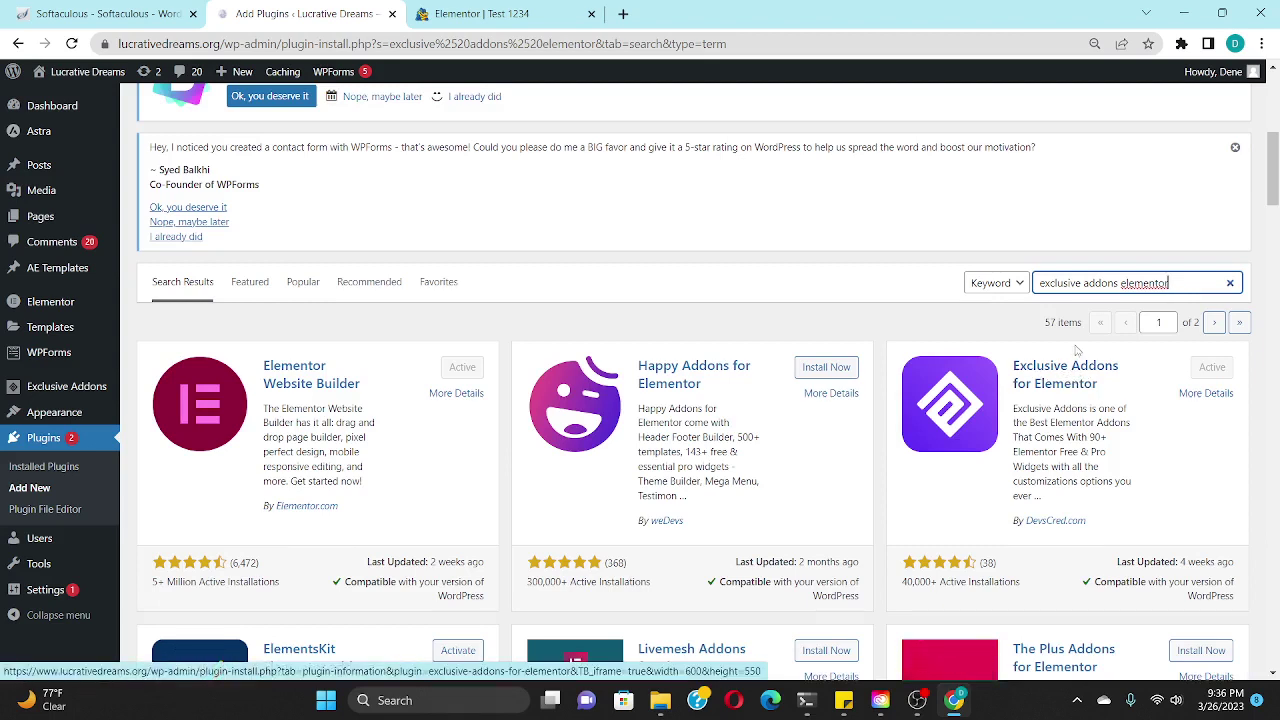
Step: Add a single-column section to the Test 1234 page with a classic white background
{"action": "left_click", "coordinate": [548, 8]}
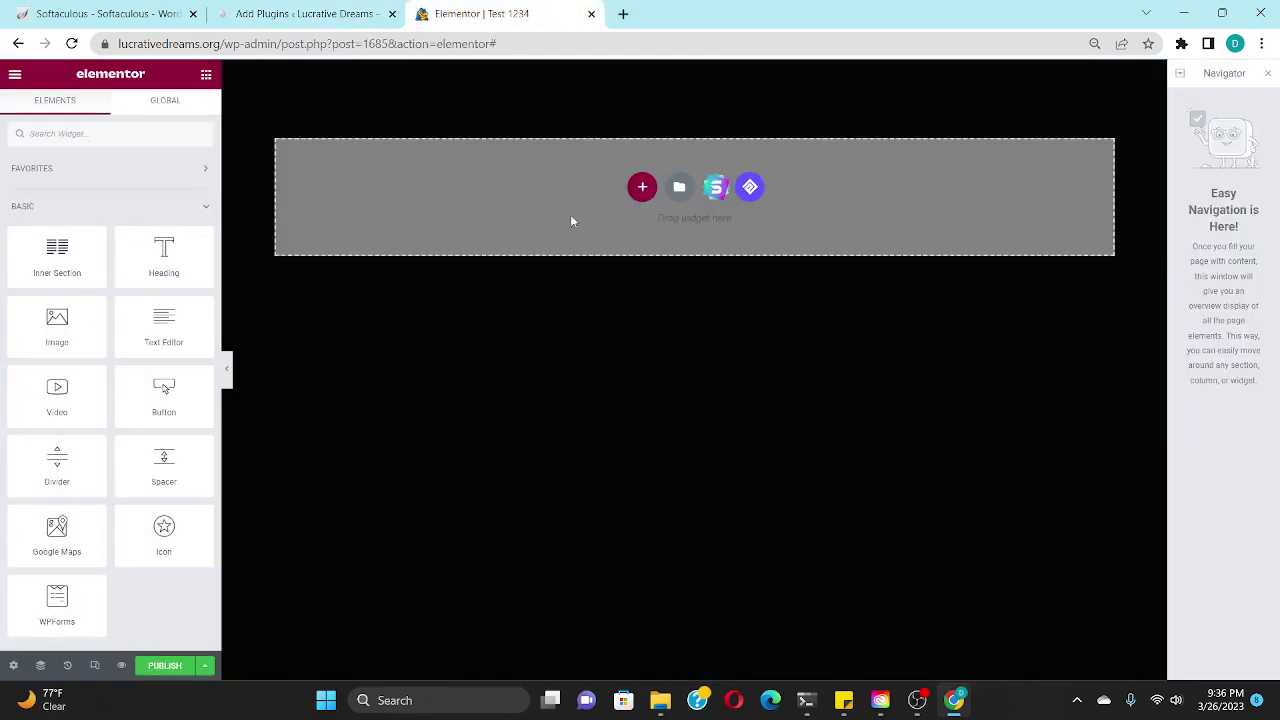
{"action": "left_click", "coordinate": [643, 188]}
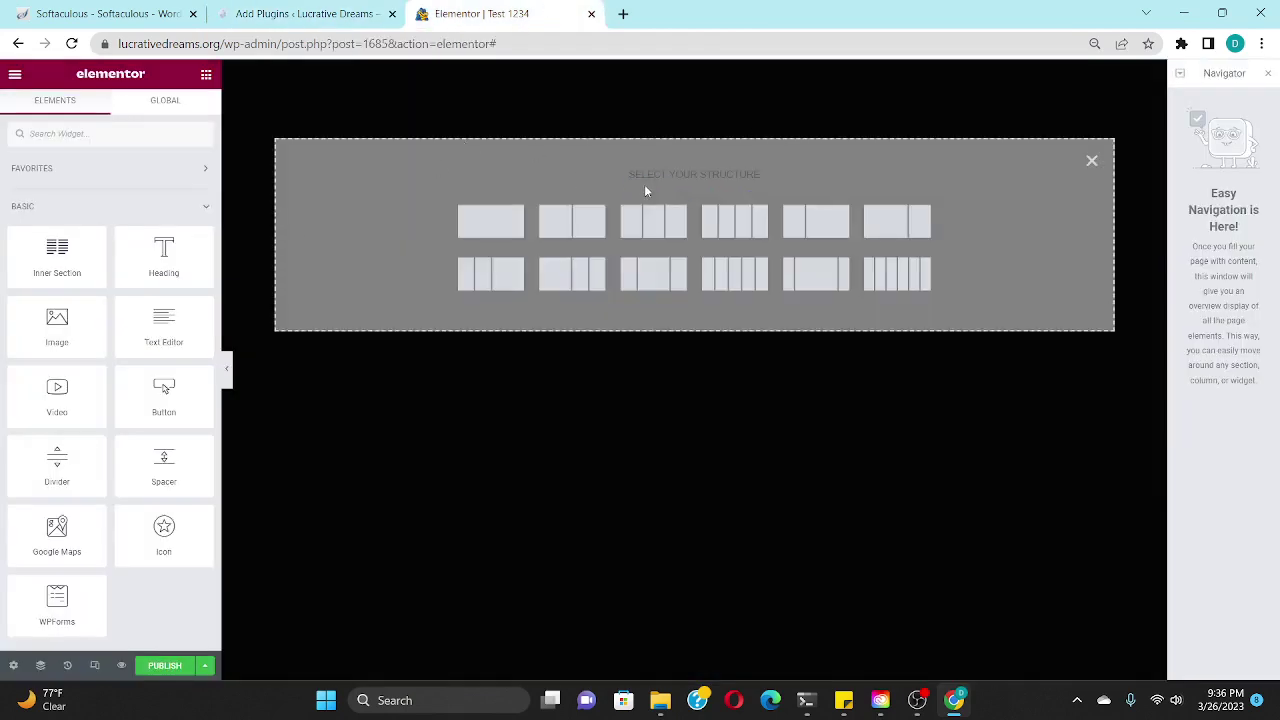
{"action": "left_click", "coordinate": [490, 220]}
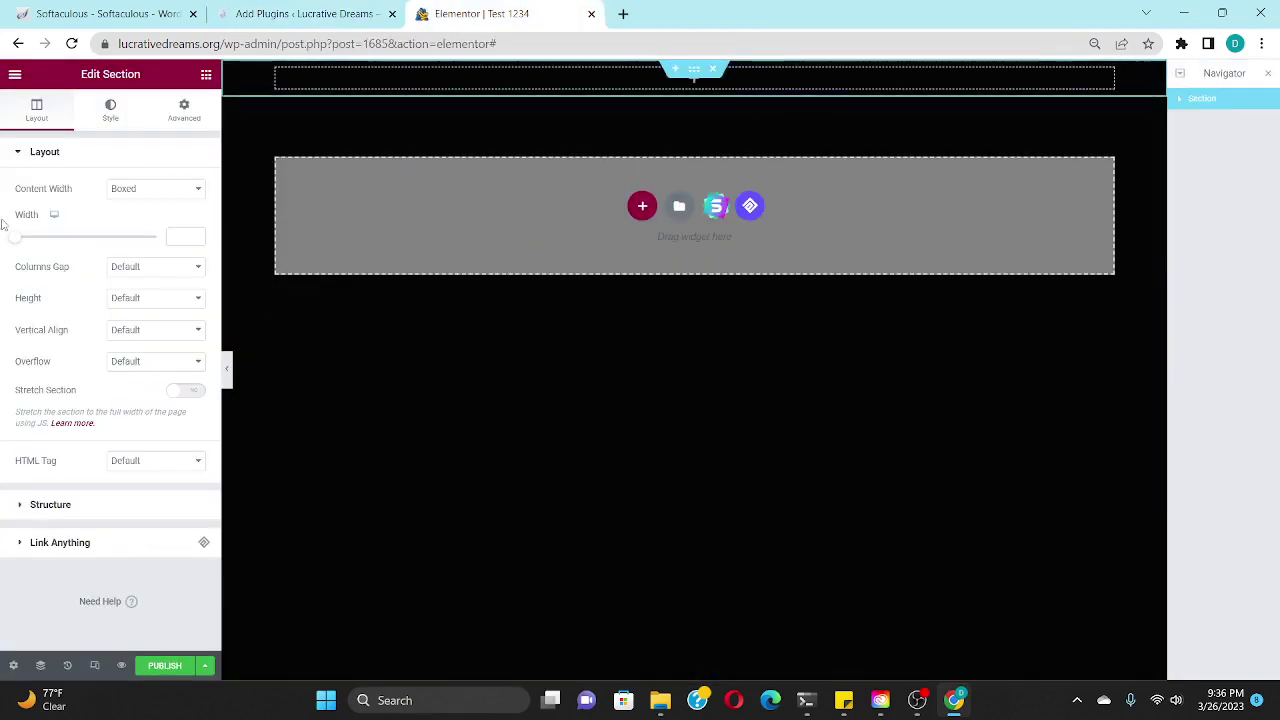
{"action": "left_click", "coordinate": [113, 117]}
{"action": "left_click", "coordinate": [136, 221]}
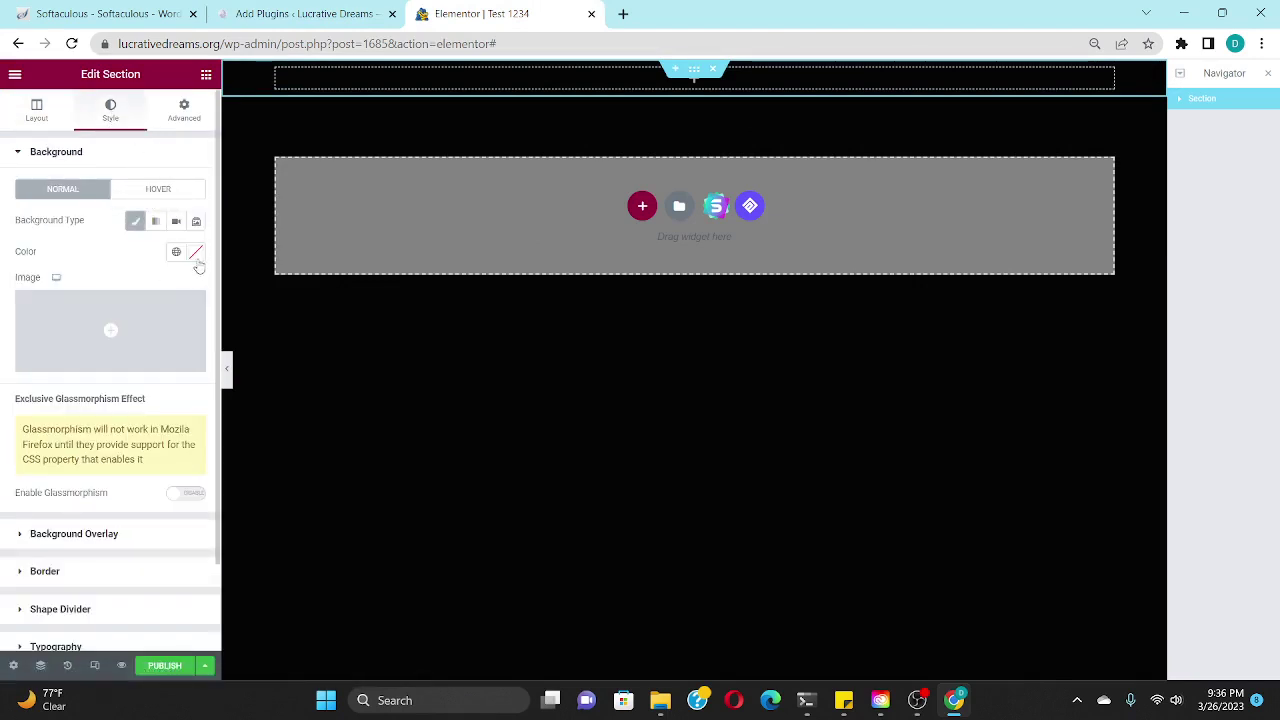
{"action": "left_click", "coordinate": [196, 252]}
{"action": "left_click", "coordinate": [94, 346]}
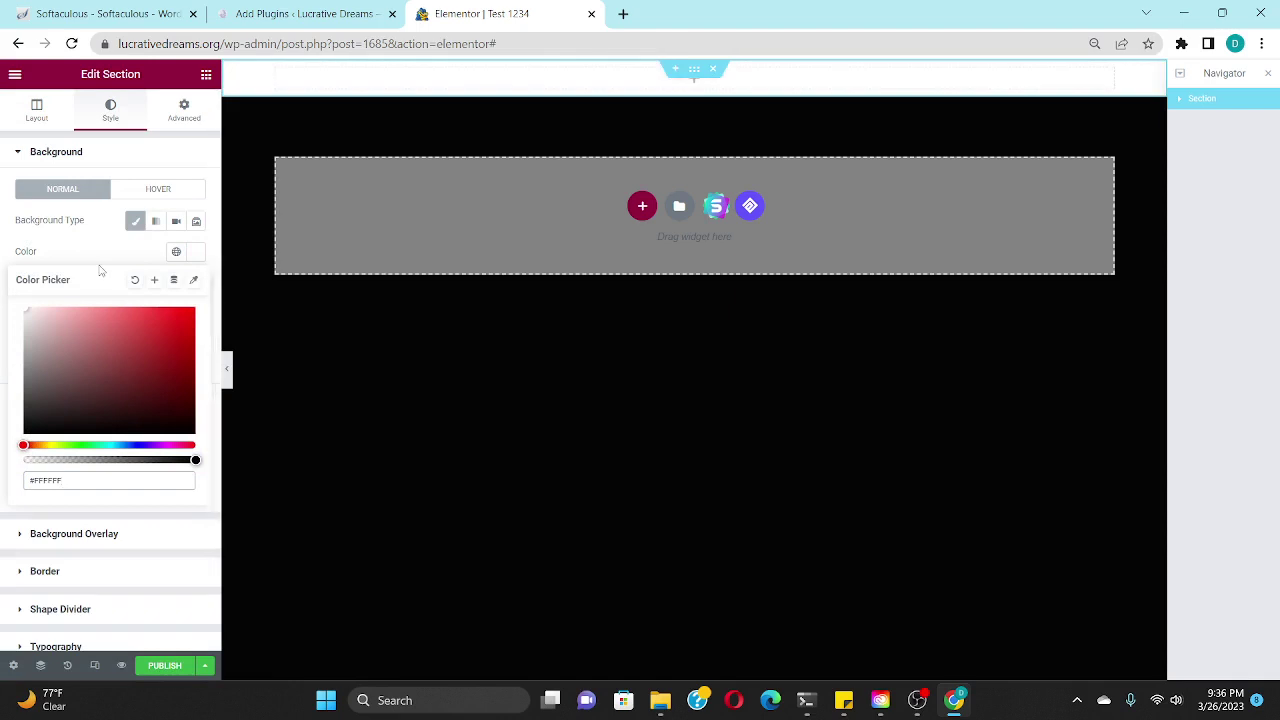
{"action": "left_click", "coordinate": [97, 220]}
Step: Search the widgets panel for 'moda' to find Modal Popup
{"action": "left_click", "coordinate": [175, 117]}
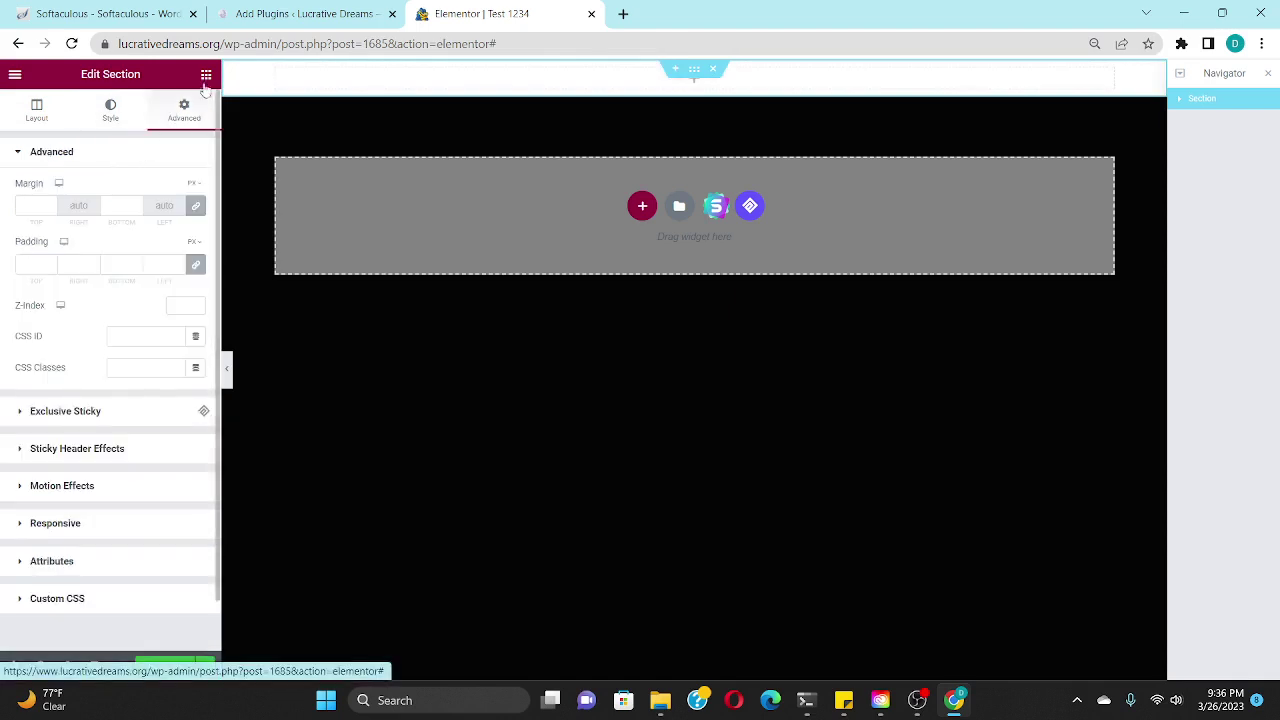
{"action": "left_click", "coordinate": [206, 74]}
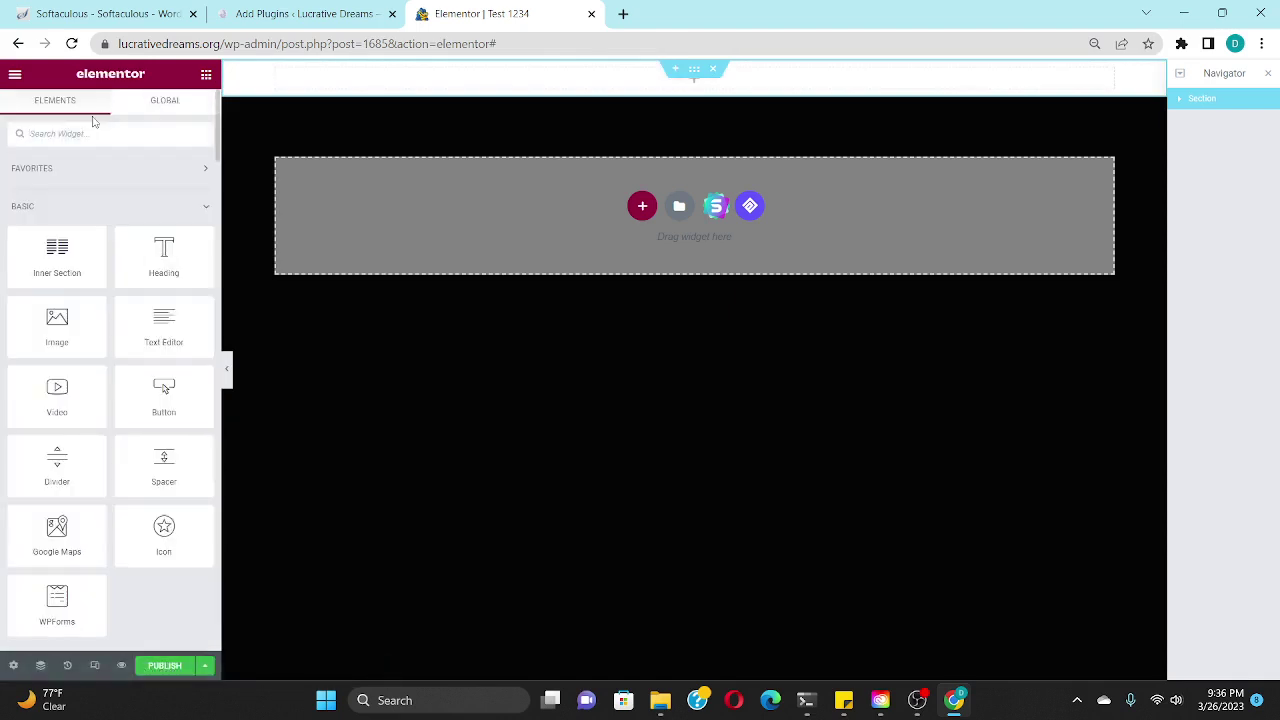
{"action": "type", "text": "modal"}
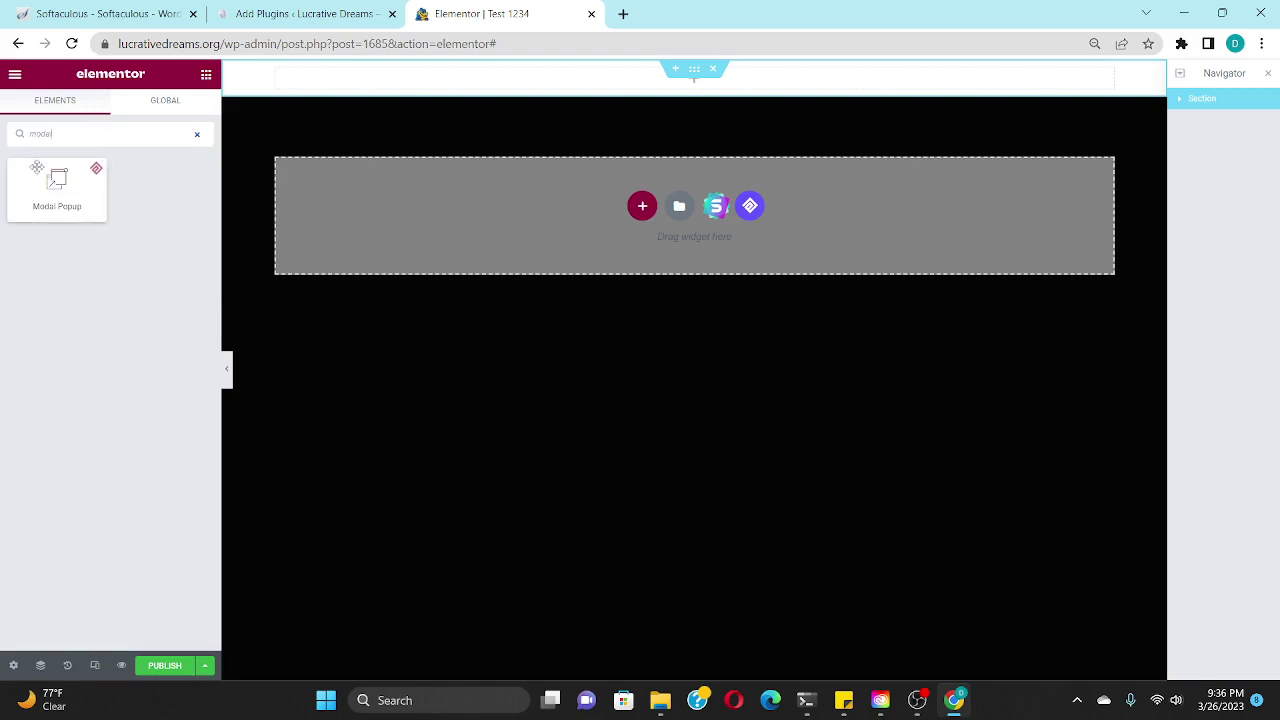
Step: Drop a Modal Popup widget into the top section
{"action": "left_click_drag", "start_coordinate": [52, 181], "coordinate": [494, 66]}
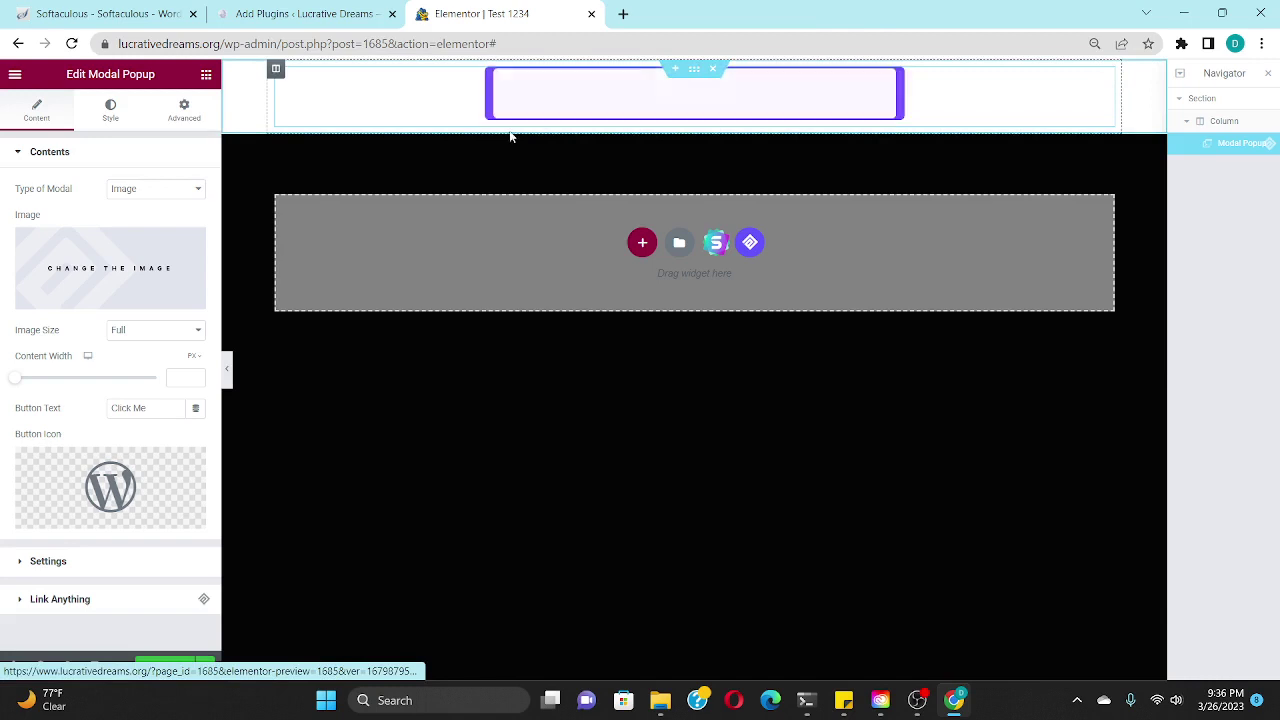
{"action": "left_click", "coordinate": [112, 116]}
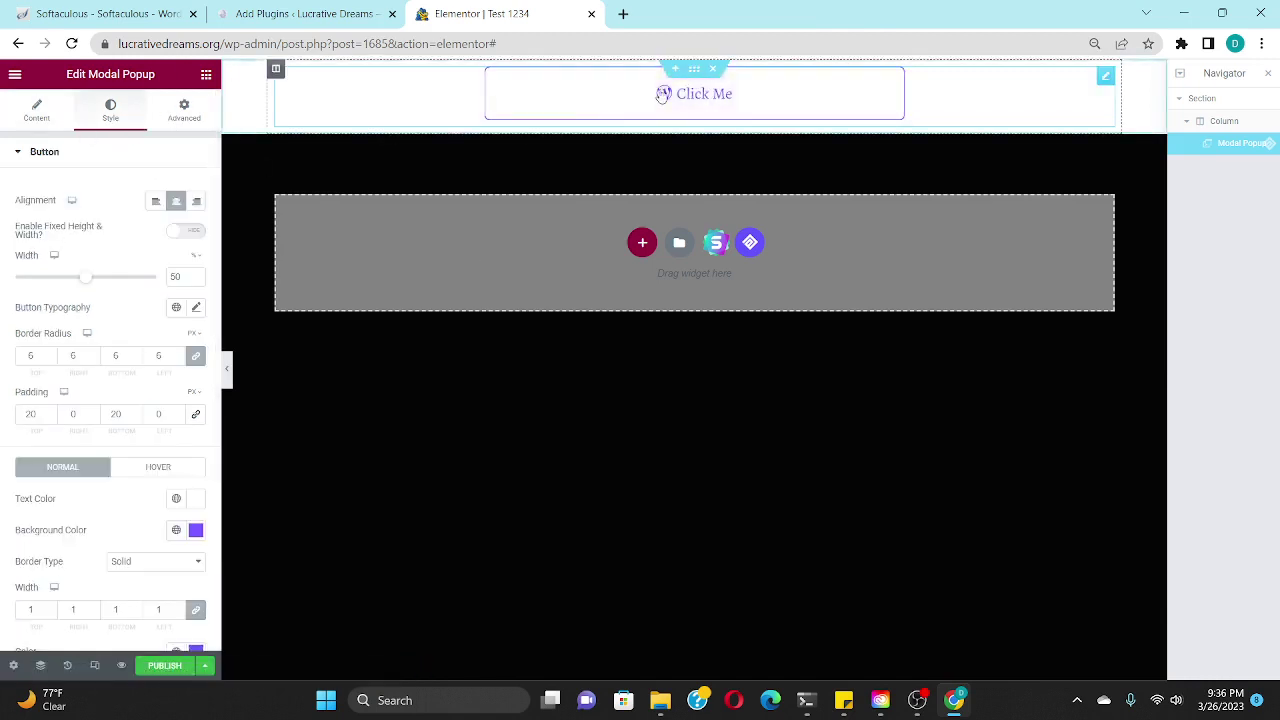
{"action": "left_click", "coordinate": [8, 104]}
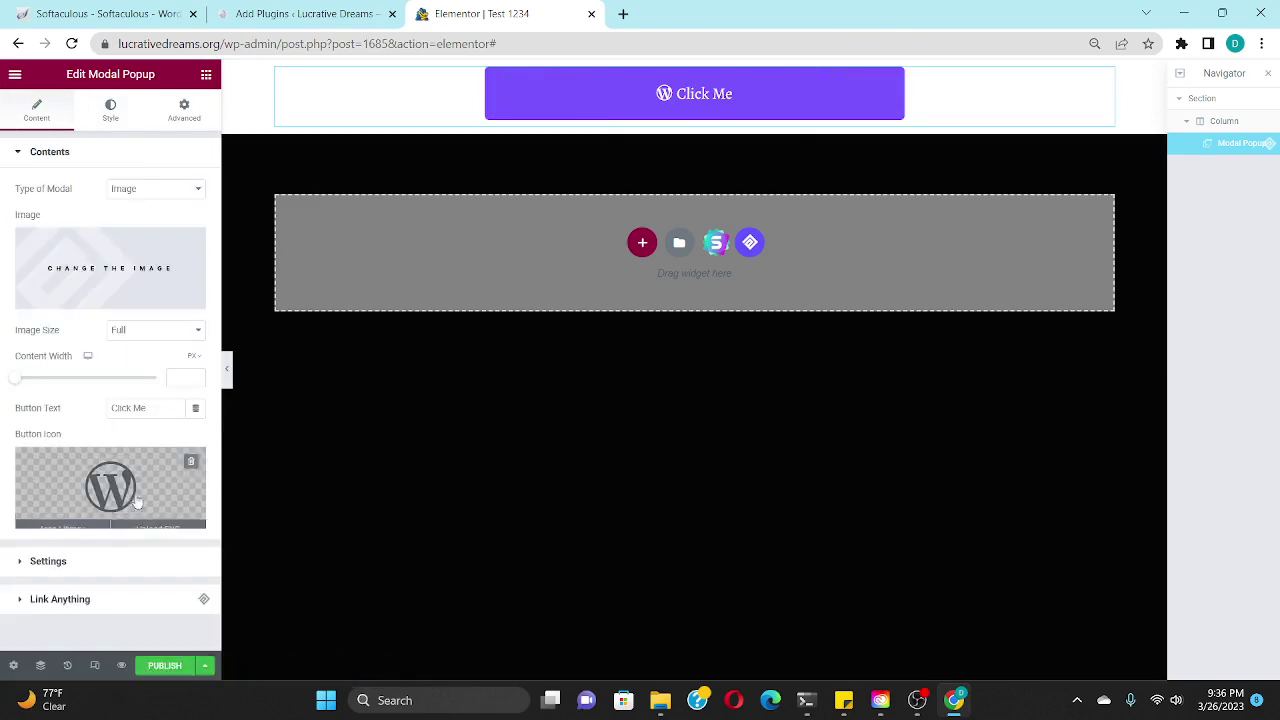
Step: Give the popup button the first 'menu' library icon and delete the Click Me text
{"action": "left_click", "coordinate": [75, 525]}
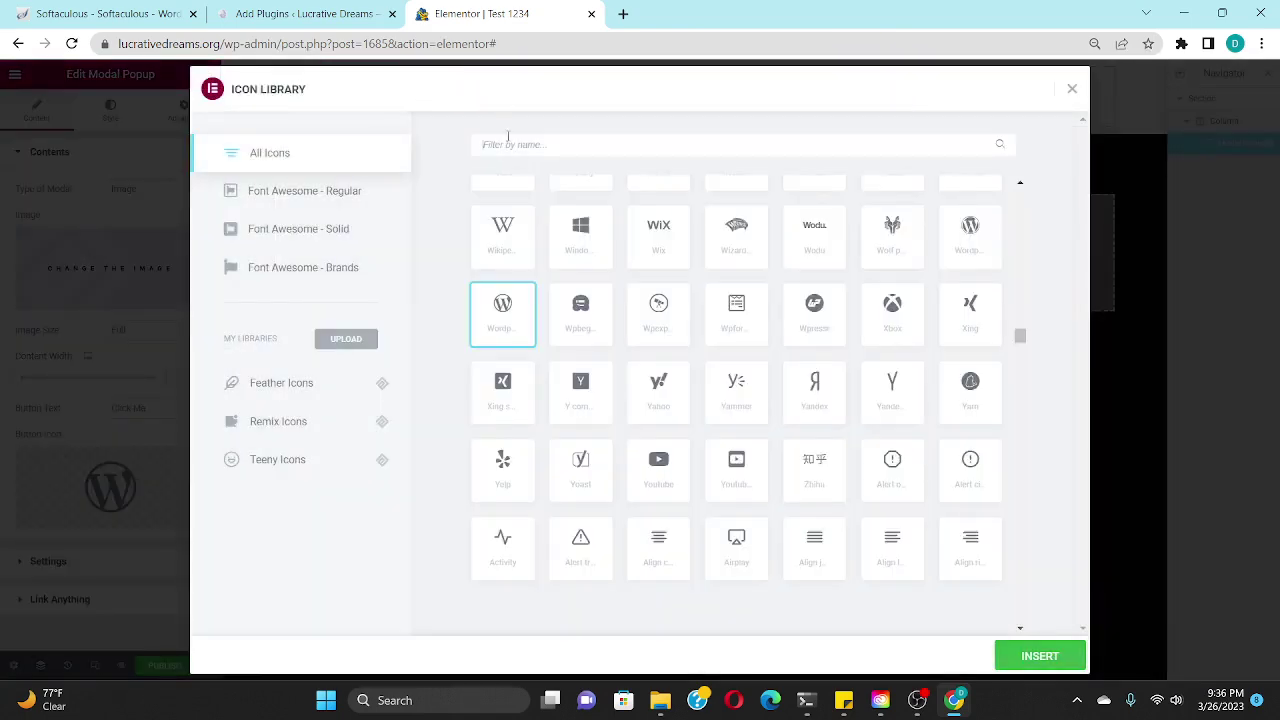
{"action": "type", "text": "menu"}
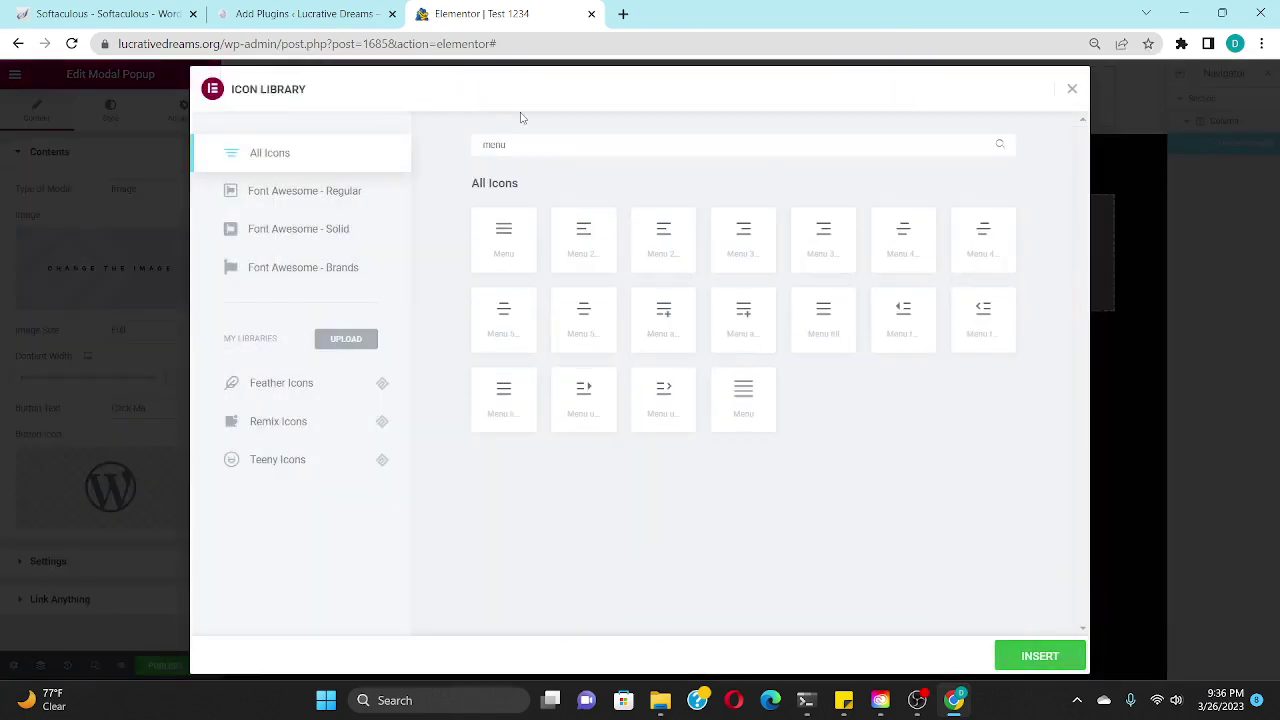
{"action": "left_click", "coordinate": [481, 233]}
{"action": "left_click", "coordinate": [1045, 655]}
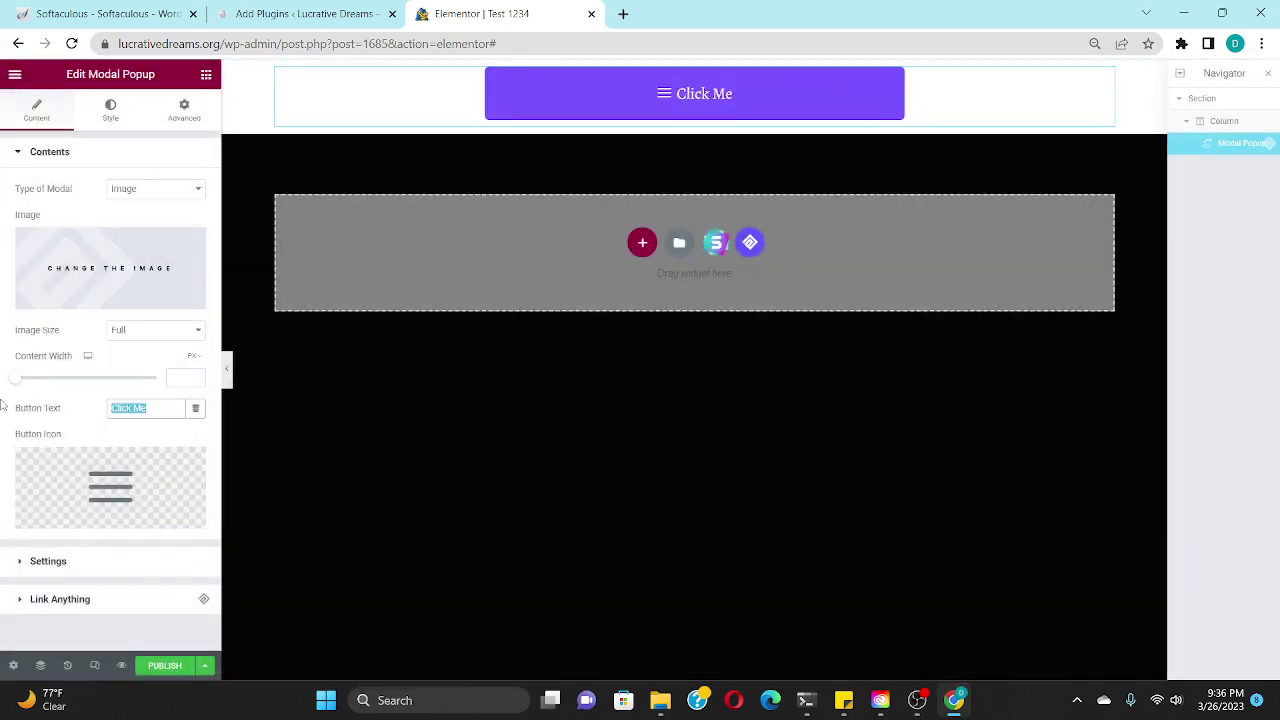
{"action": "key", "text": "BackSpace"}
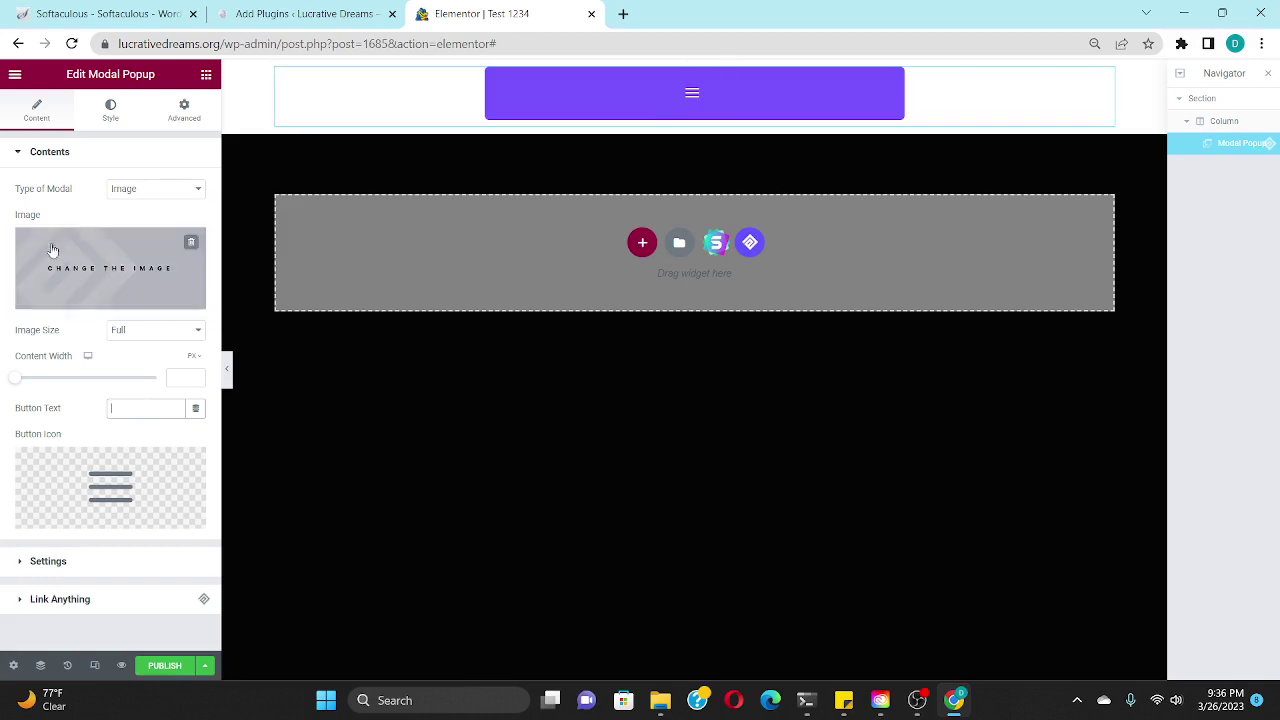
Step: Set the button text colour to #000000 and make its background fully transparent
{"action": "left_click", "coordinate": [103, 107]}
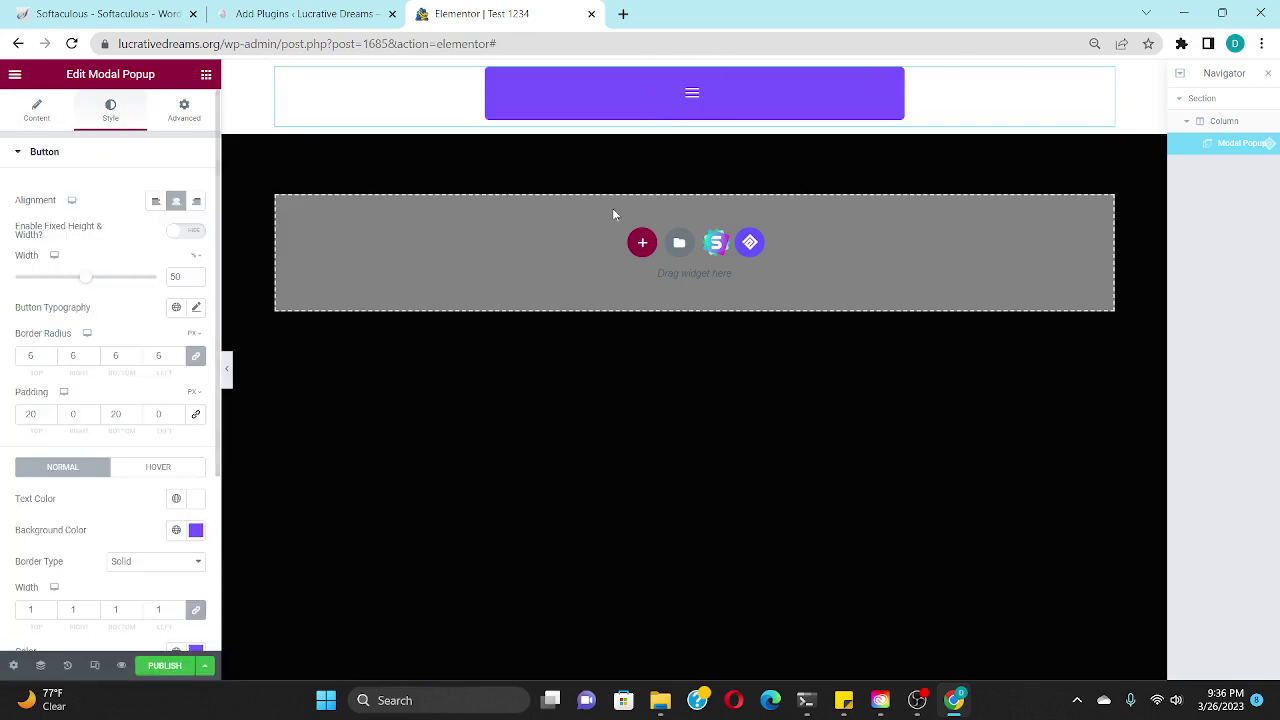
{"action": "left_click", "coordinate": [196, 498]}
{"action": "type", "text": "#000000"}
{"action": "left_click", "coordinate": [75, 525]}
{"action": "left_click", "coordinate": [196, 530]}
{"action": "left_click_drag", "start_coordinate": [93, 472], "coordinate": [4, 478]}
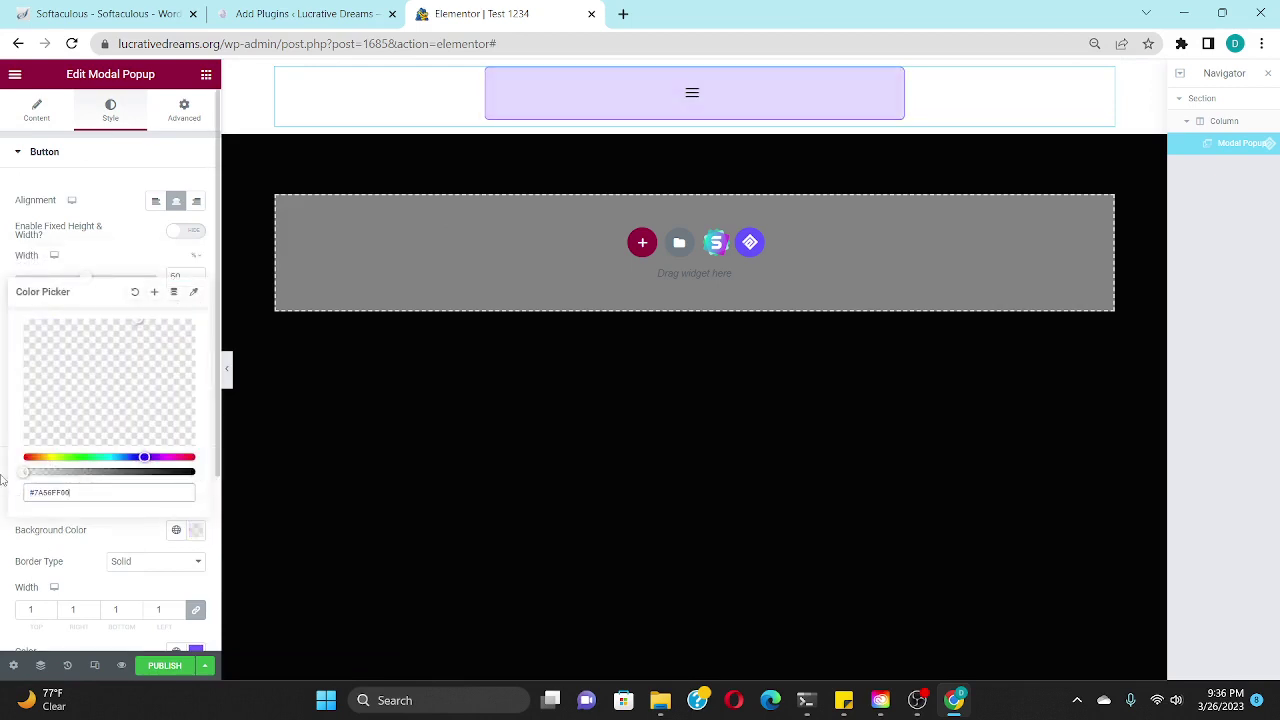
{"action": "left_click", "coordinate": [139, 545]}
Step: Set the button's border type to None
{"action": "scroll", "coordinate": [139, 545], "scroll_direction": "down", "scroll_amount": 1}
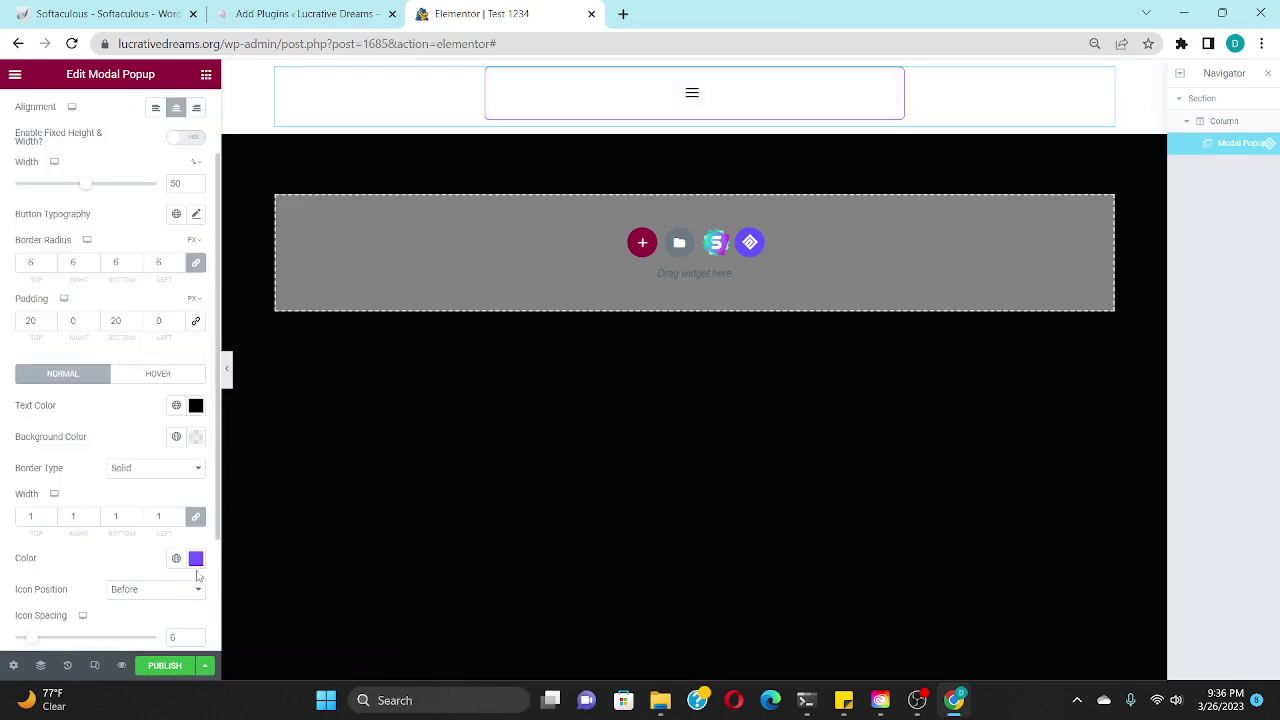
{"action": "left_click", "coordinate": [196, 558]}
{"action": "left_click", "coordinate": [138, 545]}
{"action": "left_click", "coordinate": [135, 468]}
{"action": "left_click", "coordinate": [120, 499]}
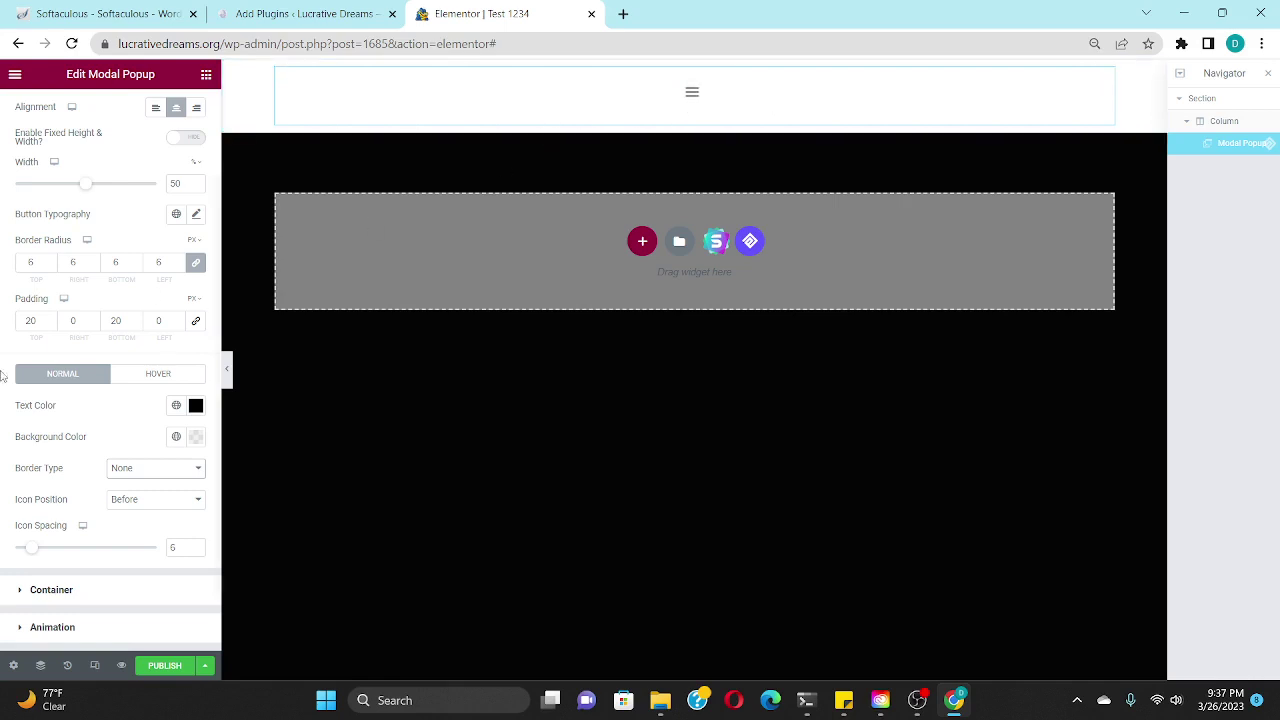
{"action": "scroll", "coordinate": [134, 428], "scroll_direction": "up", "scroll_amount": 2}
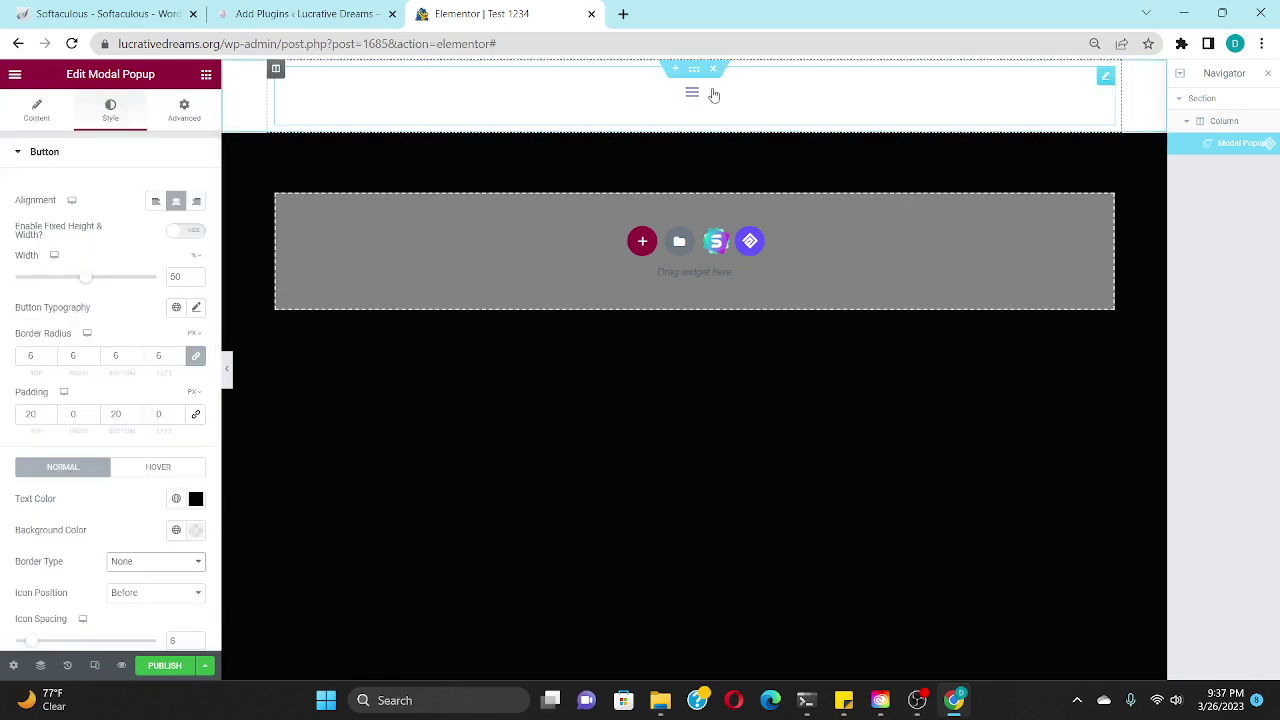
Step: Set the button typography size to 138 to enlarge the hamburger icon
{"action": "left_click", "coordinate": [55, 116]}
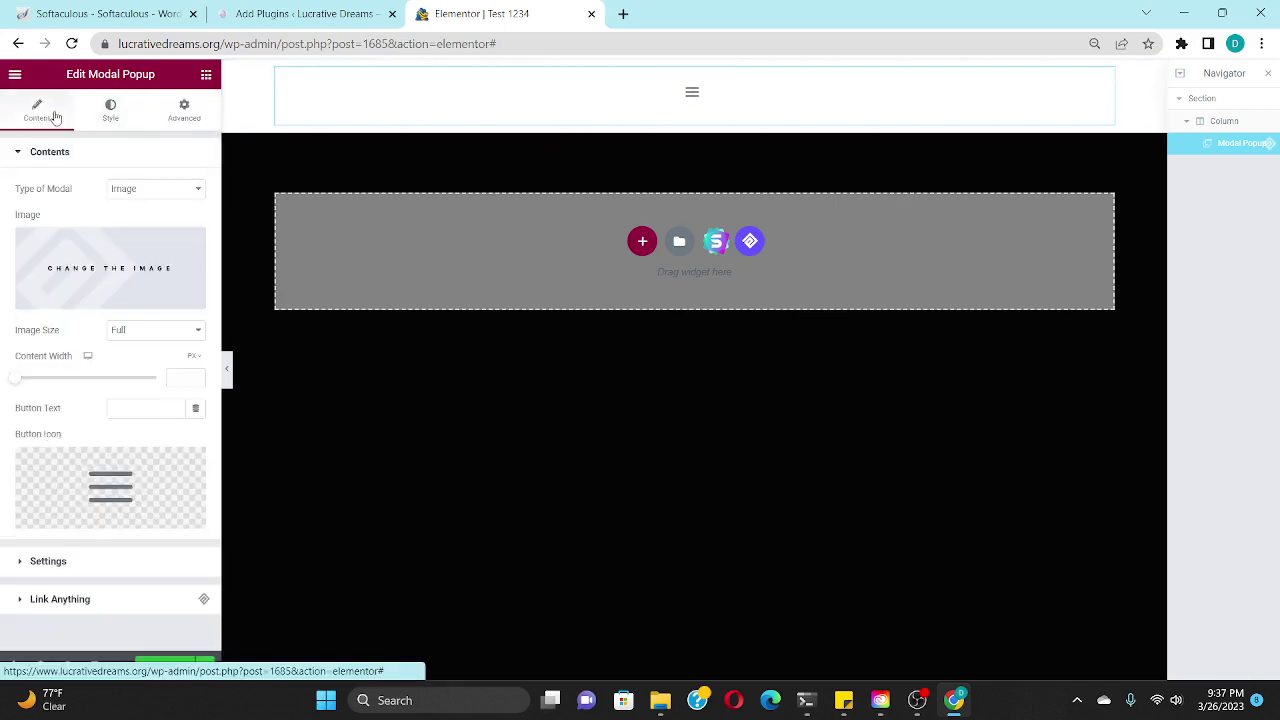
{"action": "left_click", "coordinate": [112, 110]}
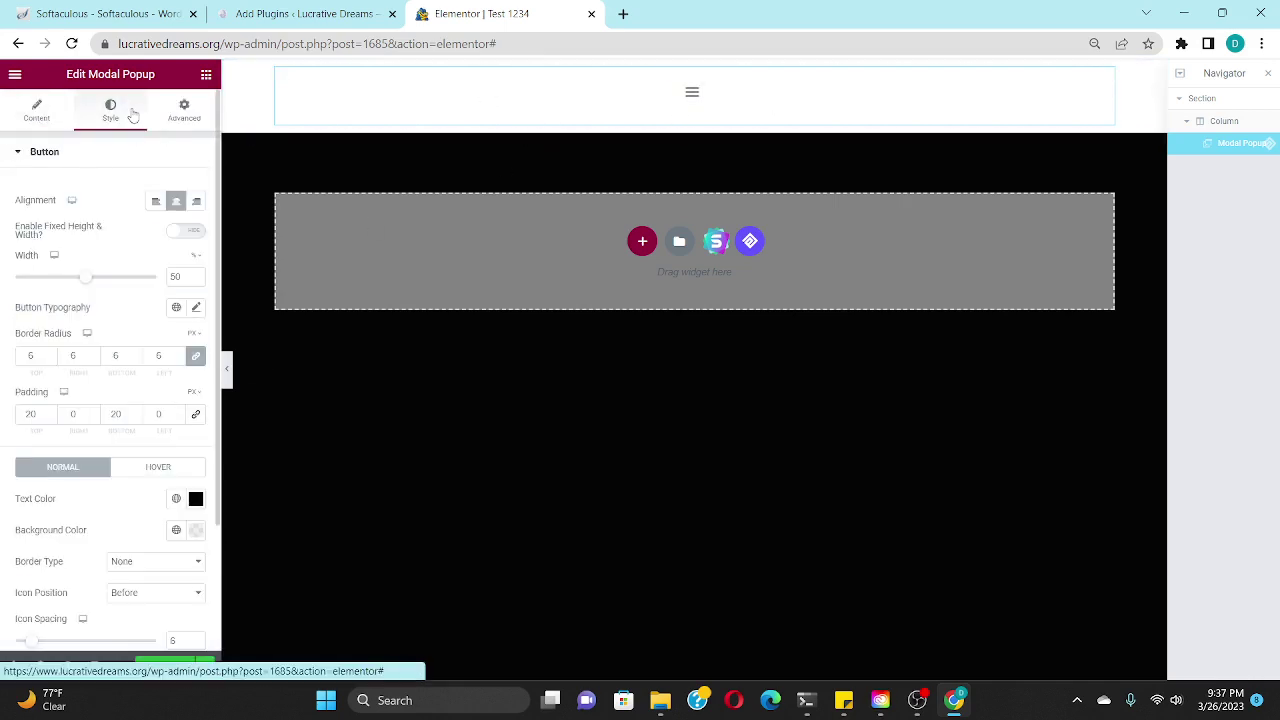
{"action": "left_click", "coordinate": [196, 308]}
{"action": "left_click_drag", "start_coordinate": [28, 430], "coordinate": [175, 410]}
{"action": "left_click_drag", "start_coordinate": [40, 424], "coordinate": [92, 428]}
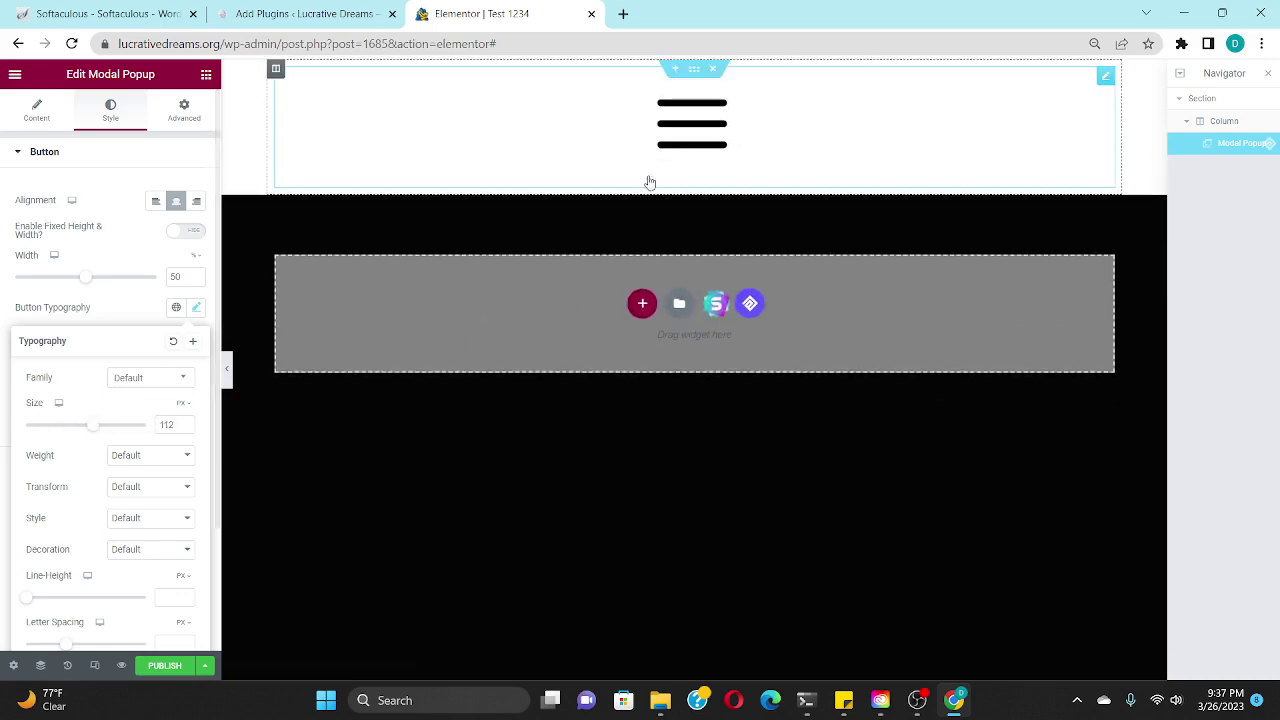
{"action": "left_click", "coordinate": [85, 155]}
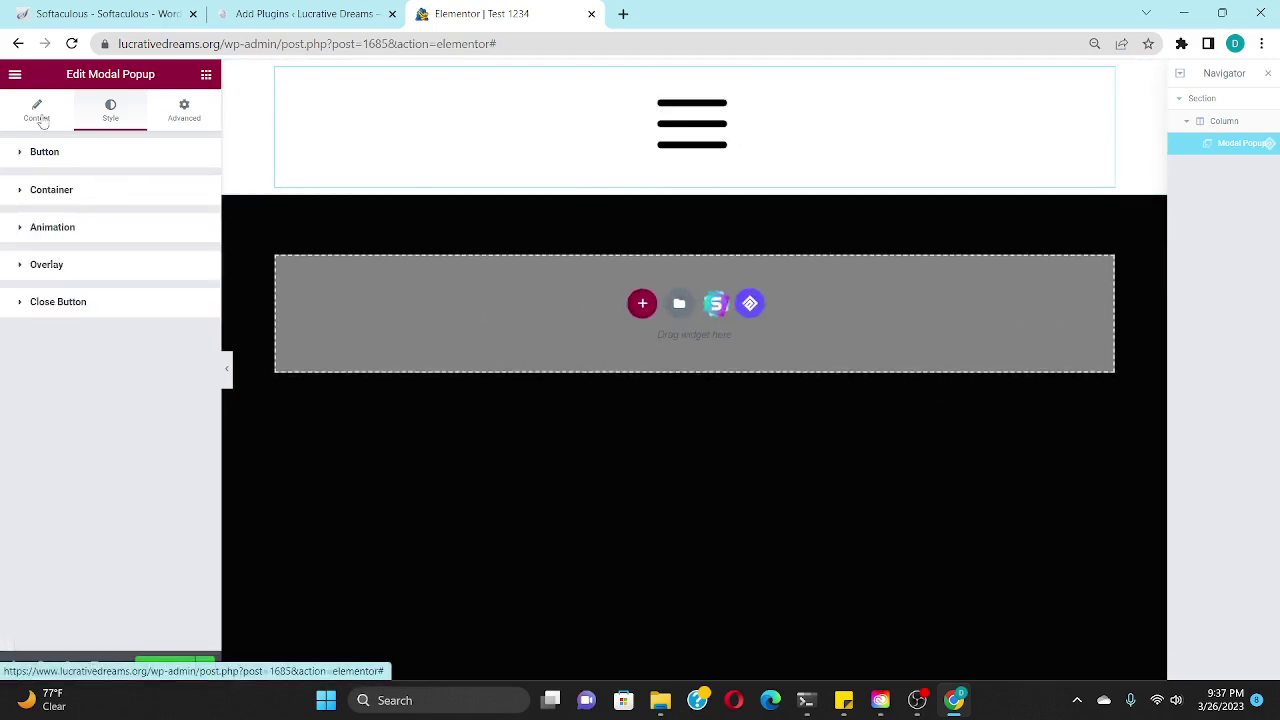
{"action": "left_click", "coordinate": [40, 115]}
Step: Return to WordPress admin and open the AE Templates list
{"action": "left_click", "coordinate": [289, 13]}
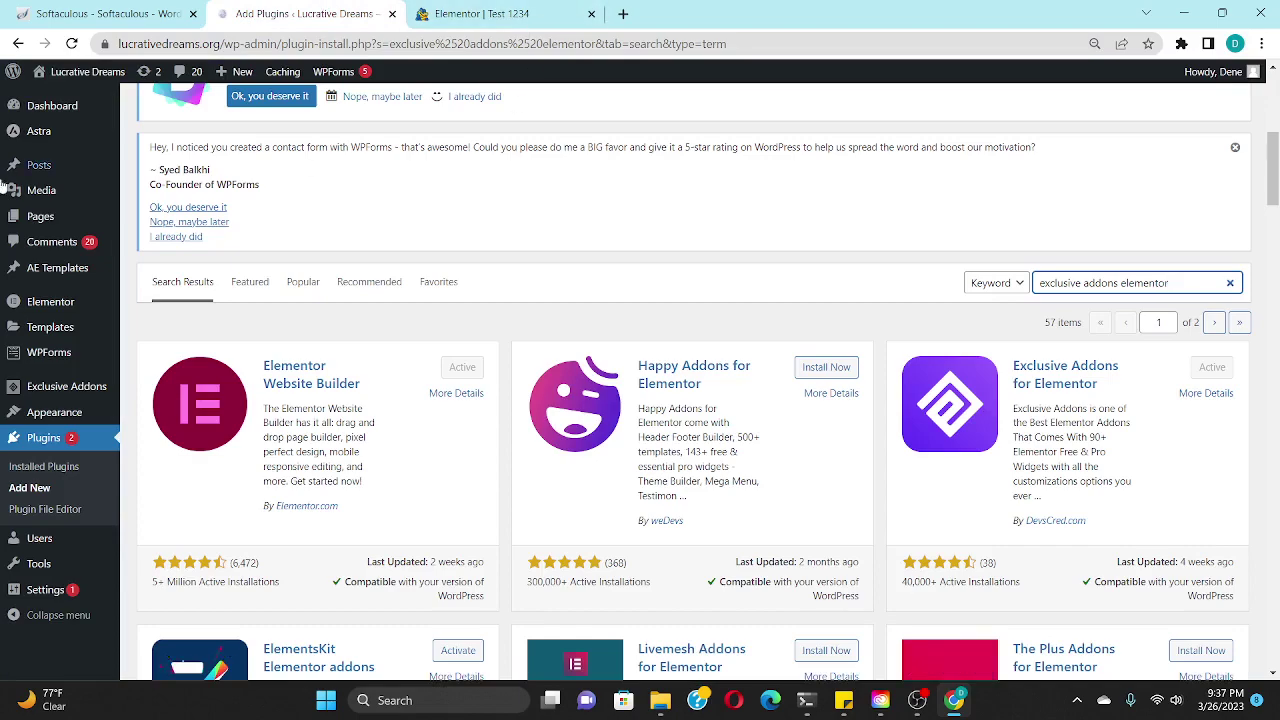
{"action": "scroll", "coordinate": [488, 66], "scroll_direction": "up", "scroll_amount": 4}
{"action": "left_click", "coordinate": [480, 13]}
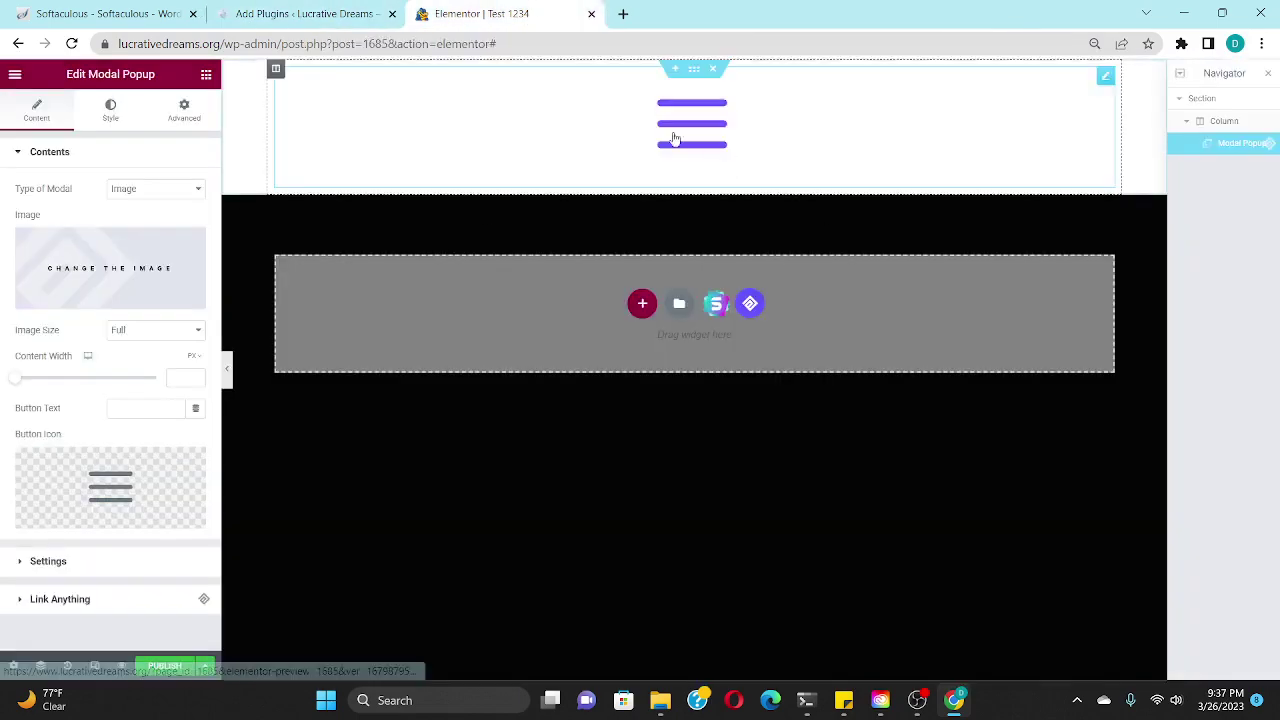
{"action": "left_click", "coordinate": [352, 14]}
{"action": "scroll", "coordinate": [34, 320], "scroll_direction": "up", "scroll_amount": 1}
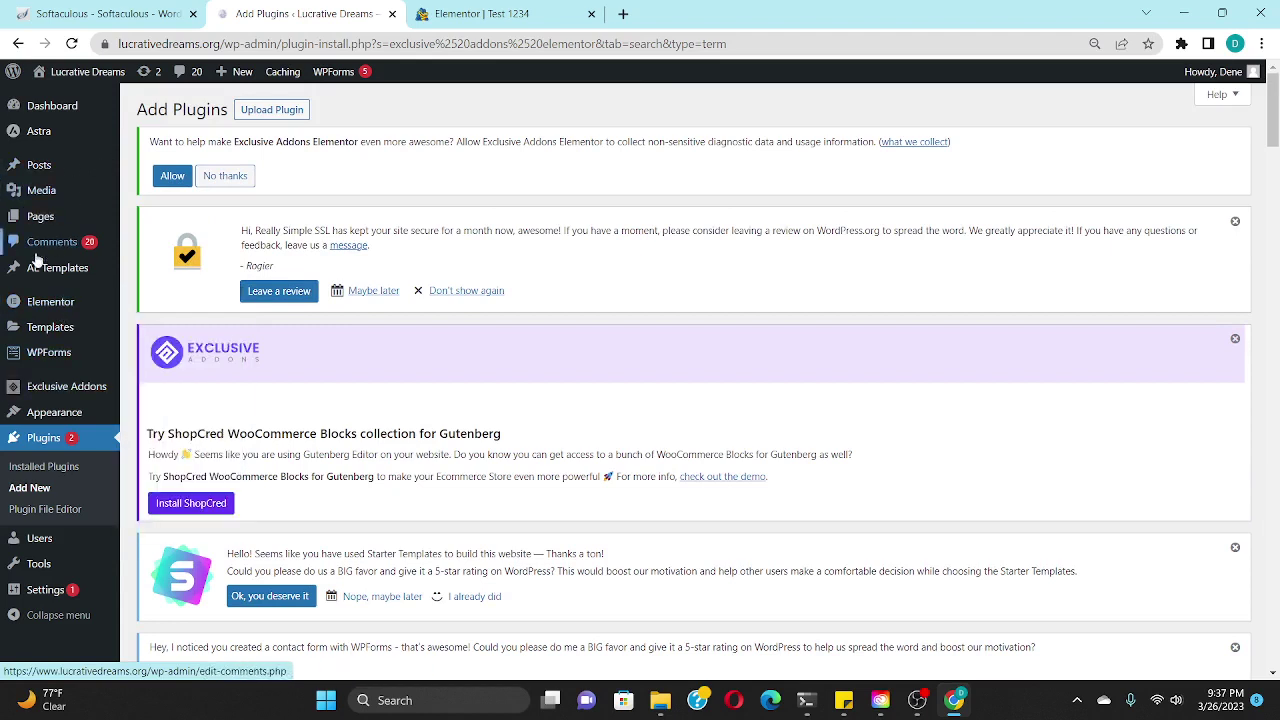
{"action": "mouse_move", "coordinate": [48, 277]}
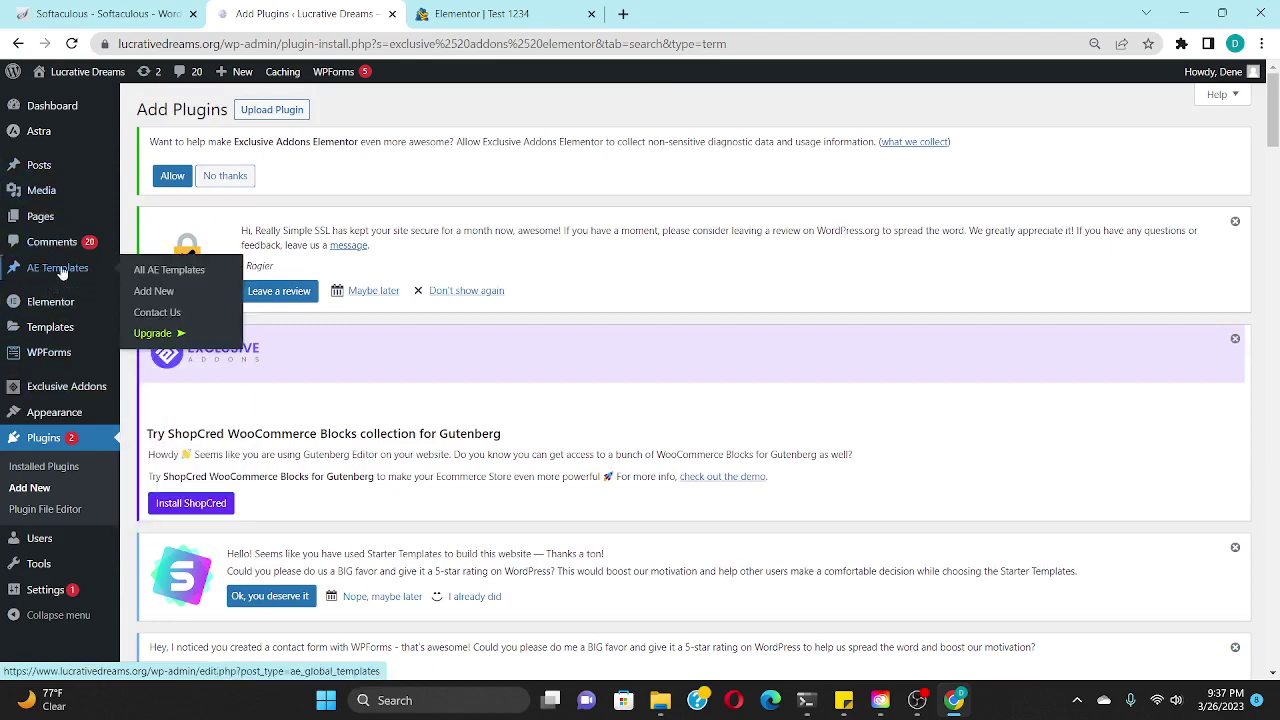
{"action": "left_click", "coordinate": [60, 270]}
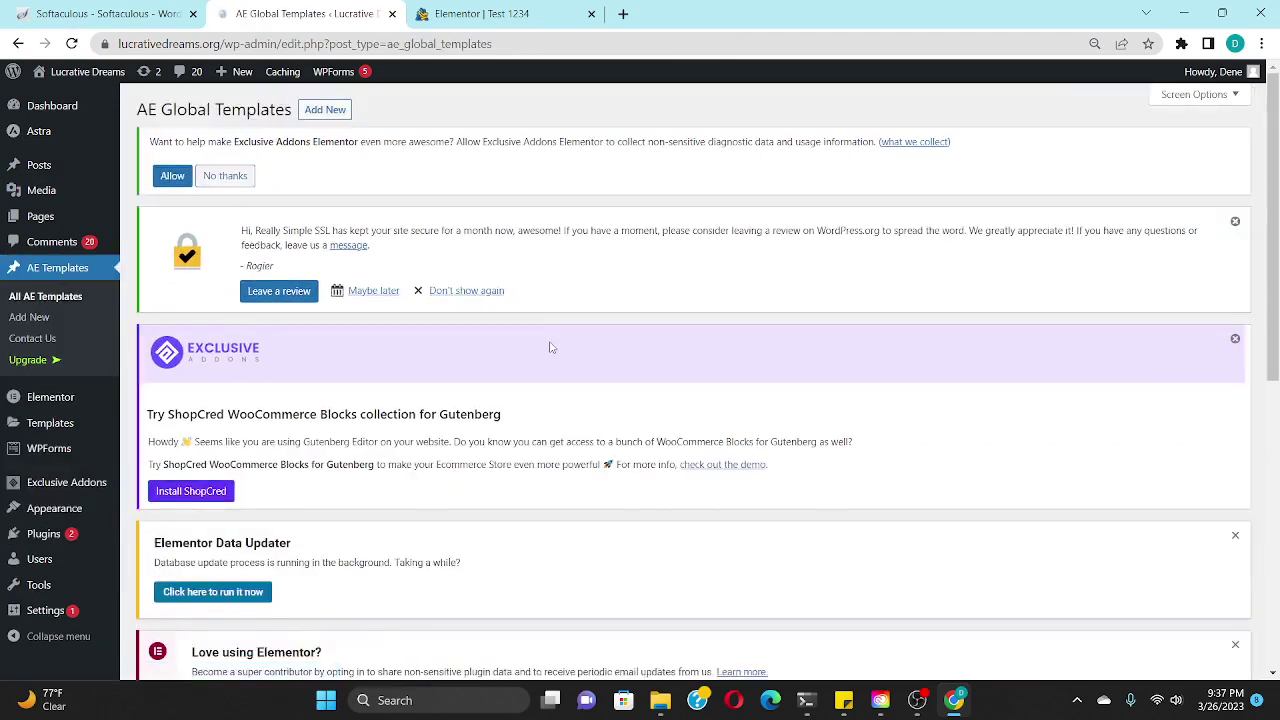
Step: Add a new AE template titled POPUP 1234 and edit it with Elementor
{"action": "scroll", "coordinate": [555, 340], "scroll_direction": "down", "scroll_amount": 10}
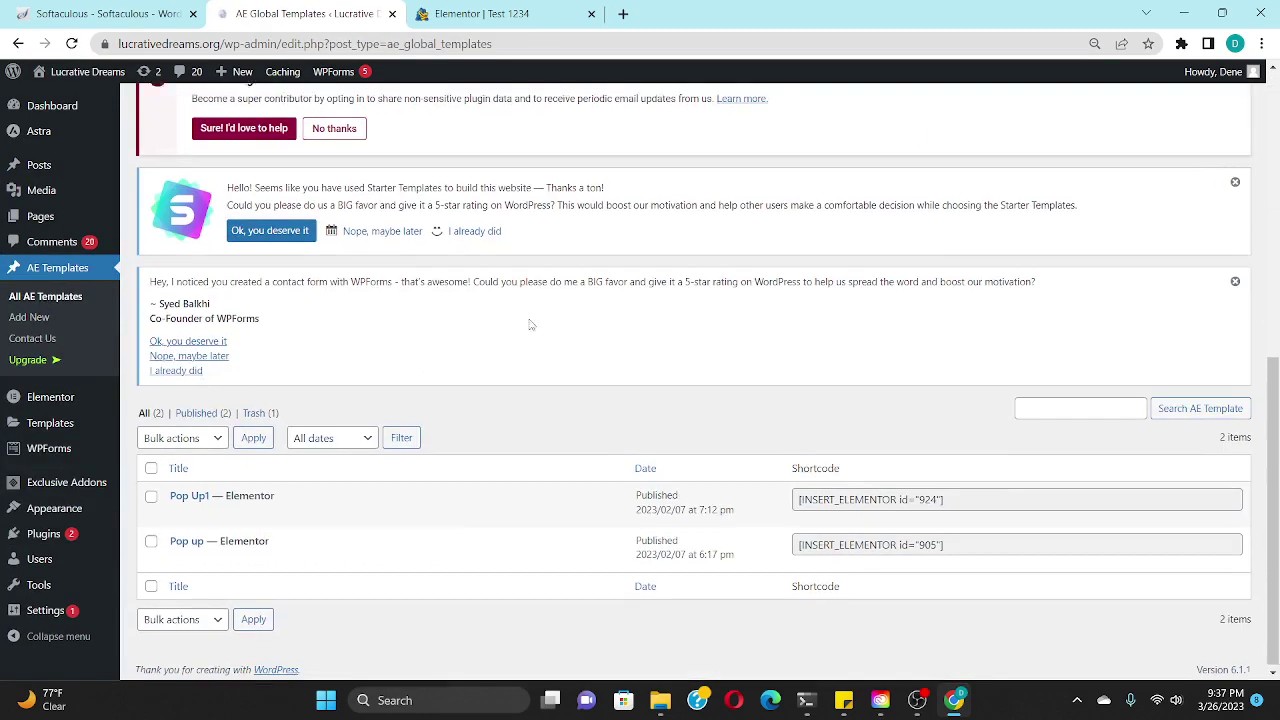
{"action": "scroll", "coordinate": [289, 224], "scroll_direction": "up", "scroll_amount": 10}
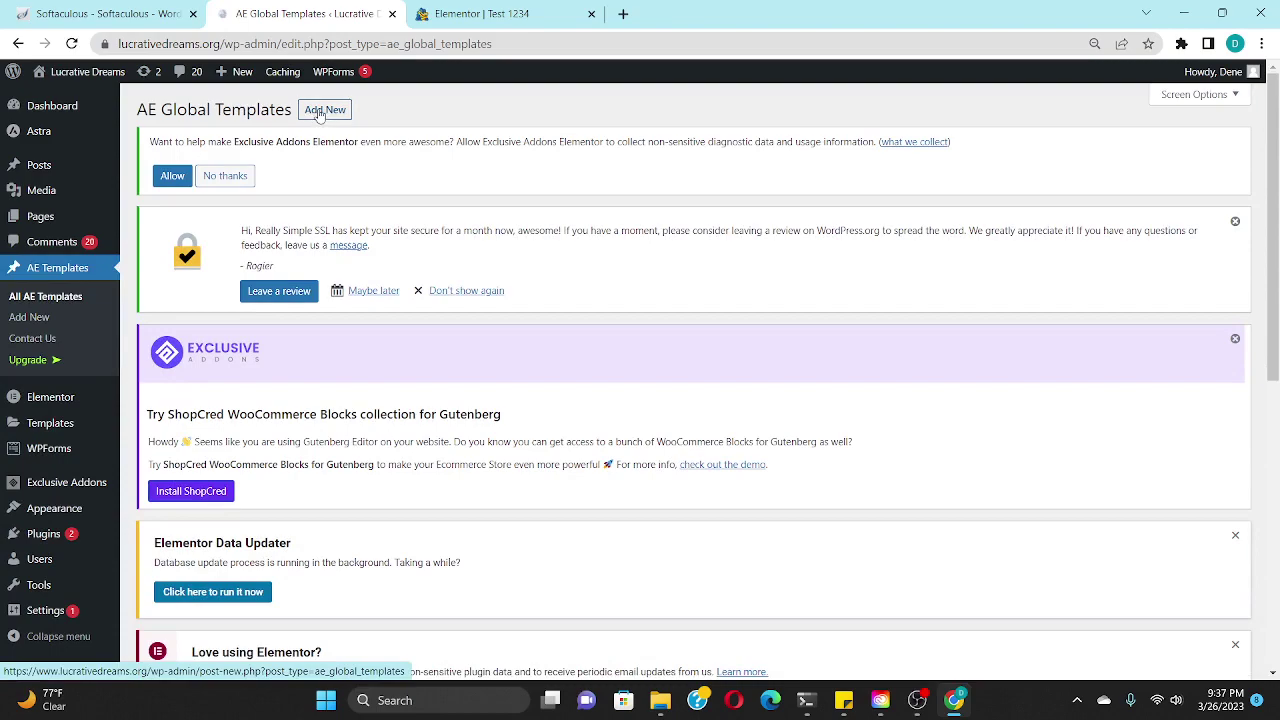
{"action": "left_click", "coordinate": [320, 112]}
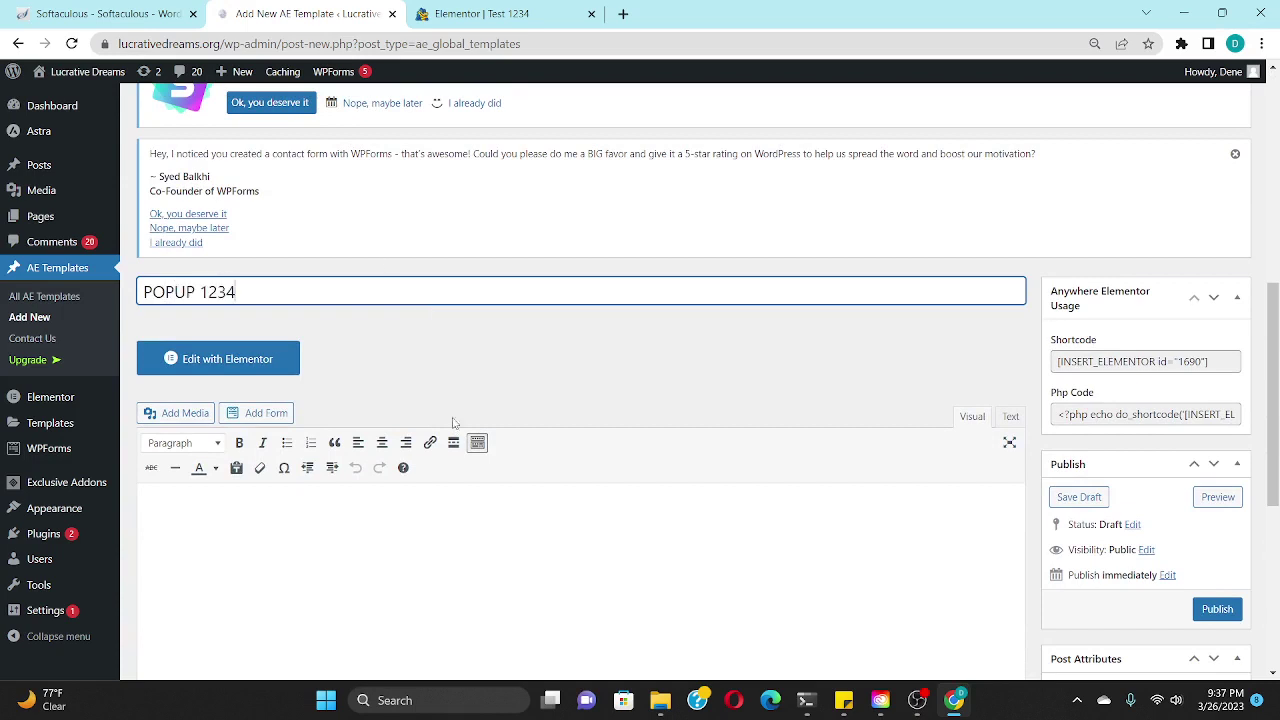
{"action": "left_click", "coordinate": [216, 360]}
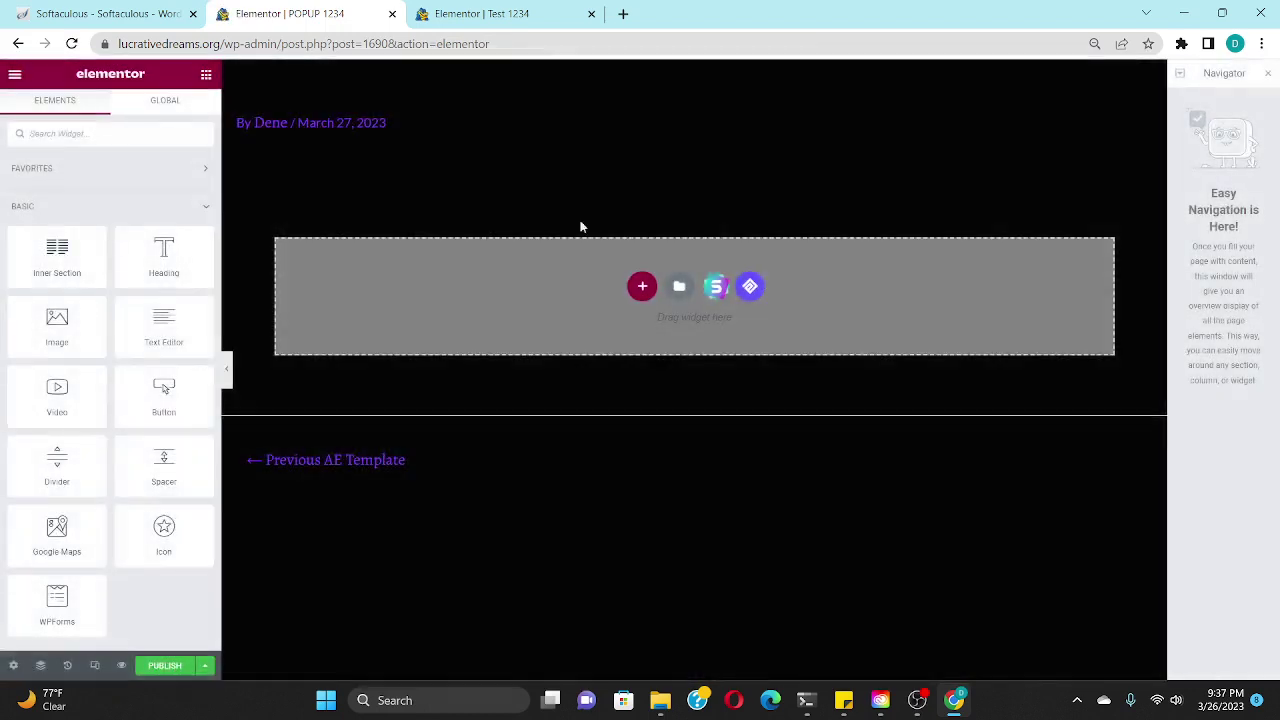
Step: Add a single-column section containing a Heading widget to the POPUP 1234 template
{"action": "key", "text": "ctrl+Tab"}
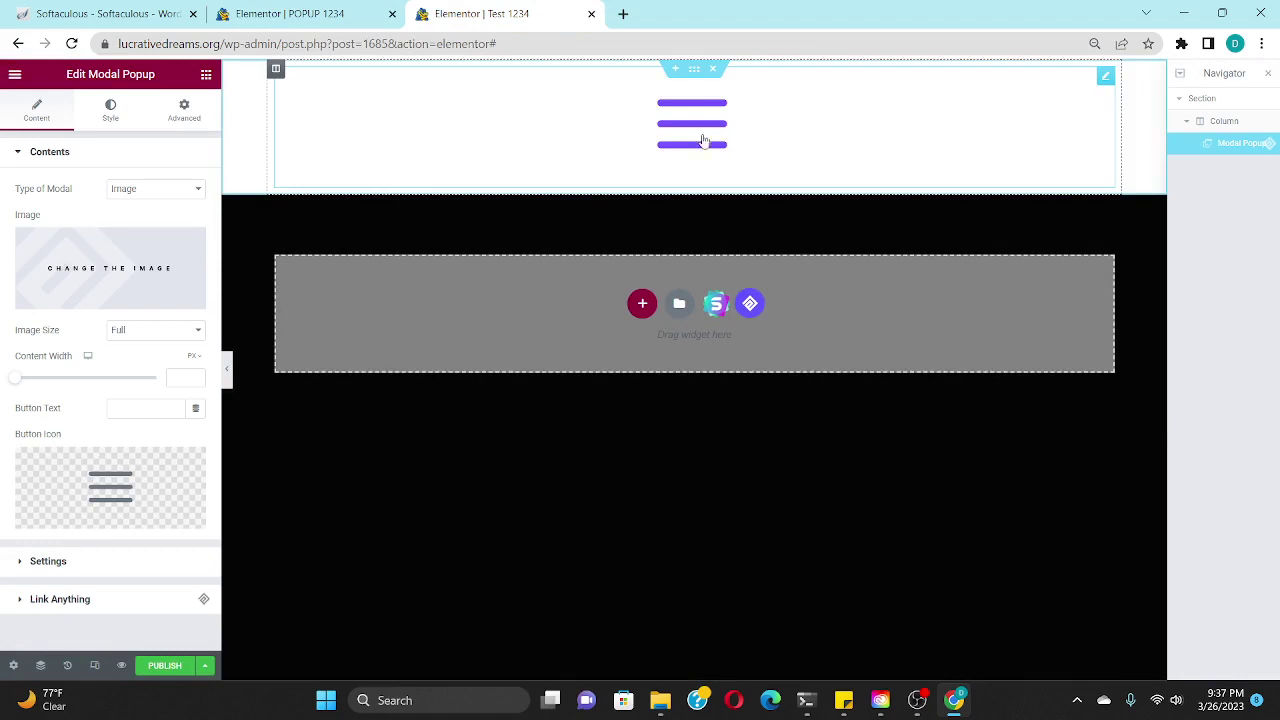
{"action": "key", "text": "ctrl+shift+Tab"}
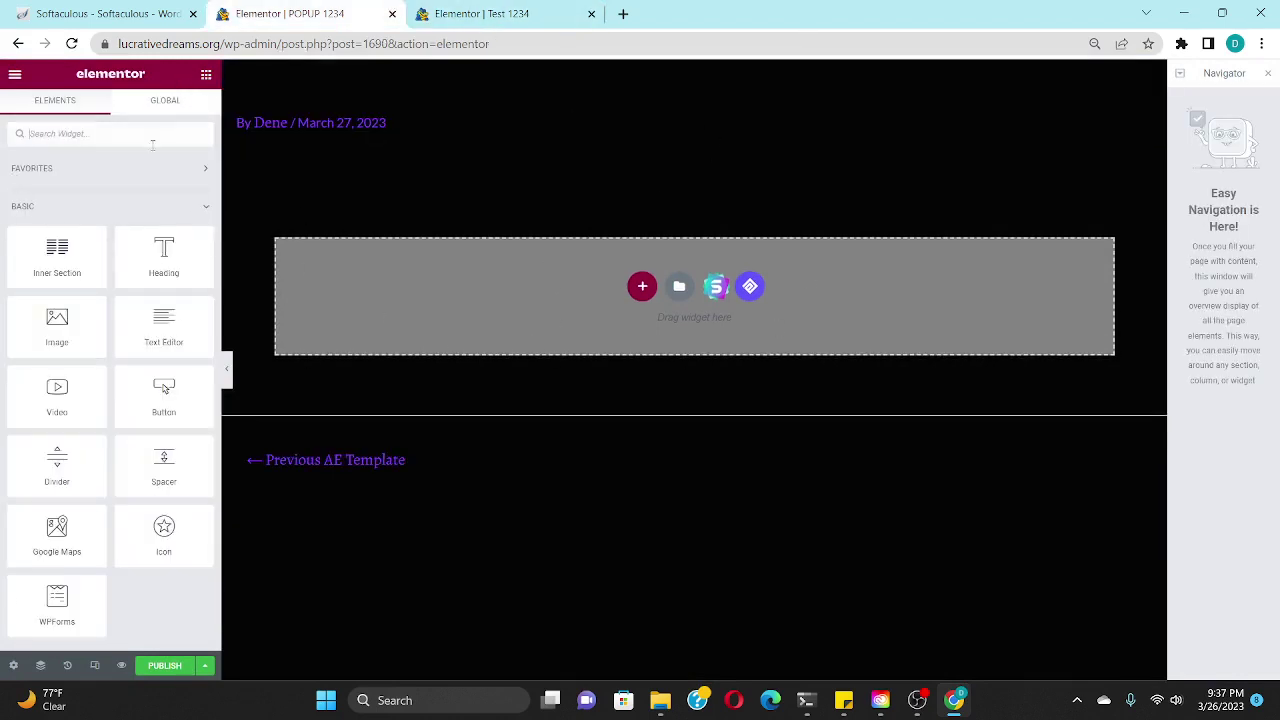
{"action": "left_click", "coordinate": [631, 289]}
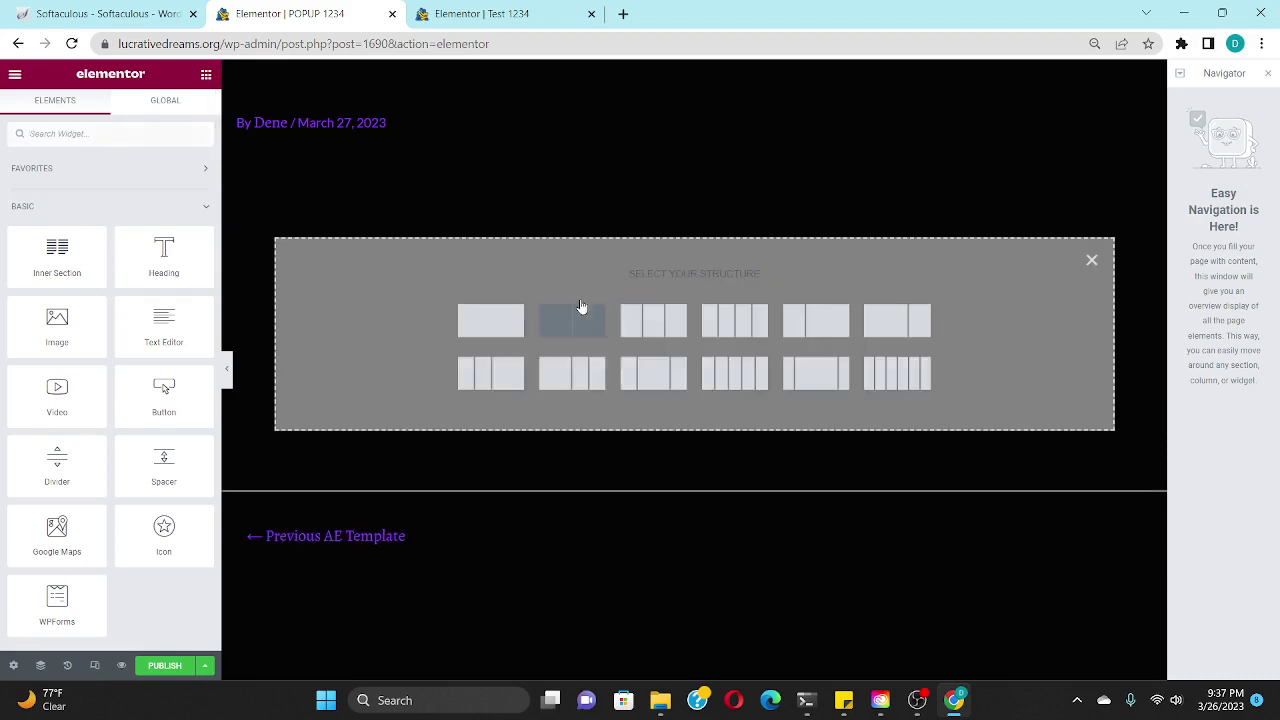
{"action": "left_click", "coordinate": [496, 314]}
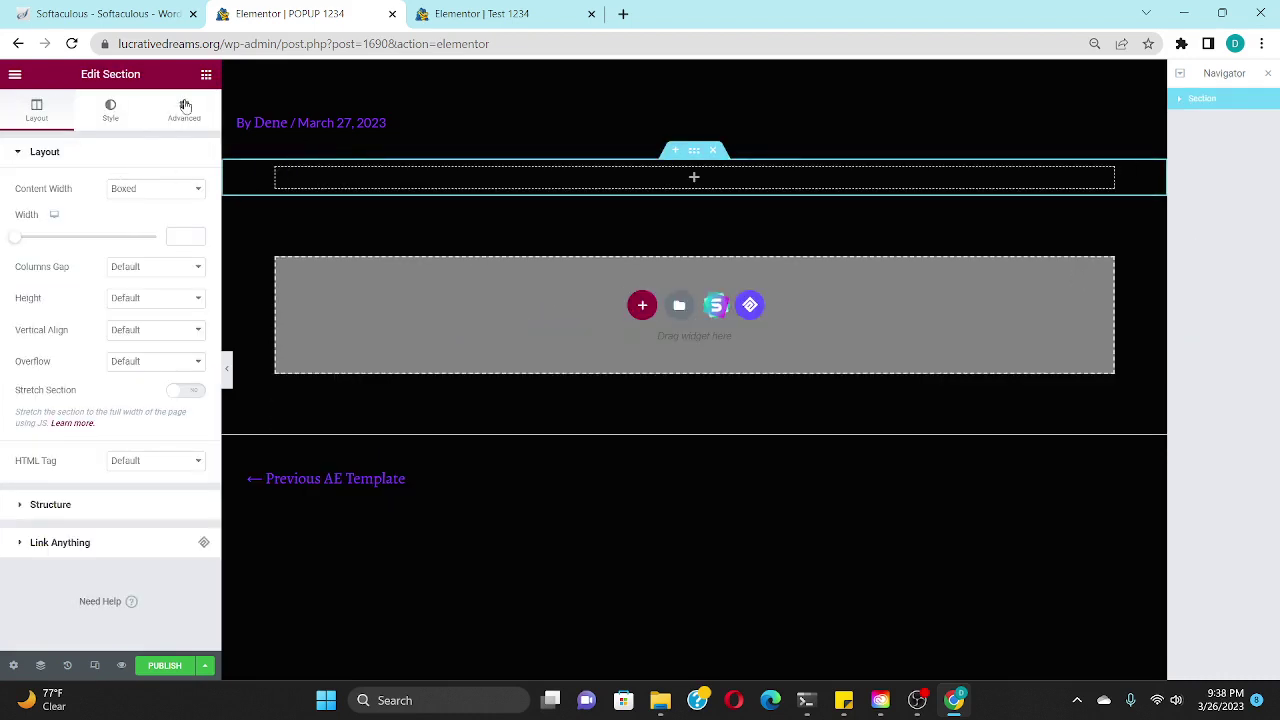
{"action": "left_click", "coordinate": [206, 74]}
{"action": "left_click_drag", "start_coordinate": [164, 255], "coordinate": [727, 190]}
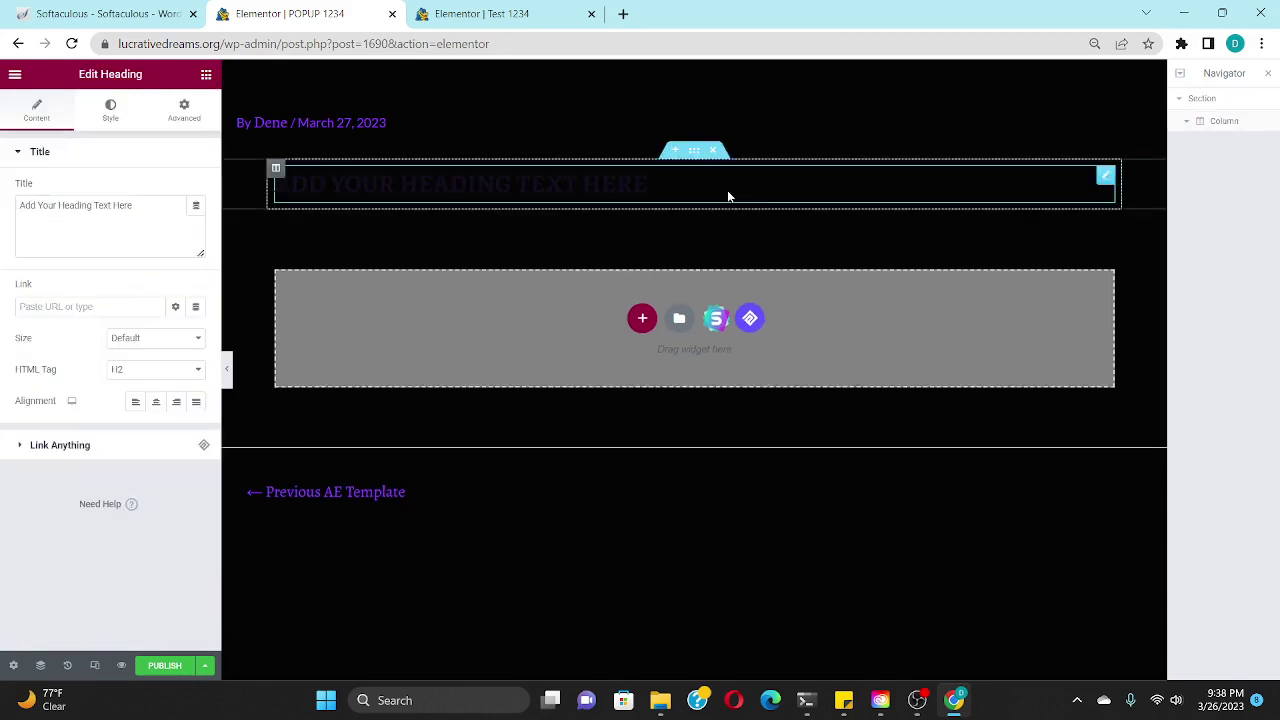
Step: Make the heading text white and change its title to 'BUTTON 1'
{"action": "left_click", "coordinate": [110, 108]}
{"action": "left_click", "coordinate": [196, 188]}
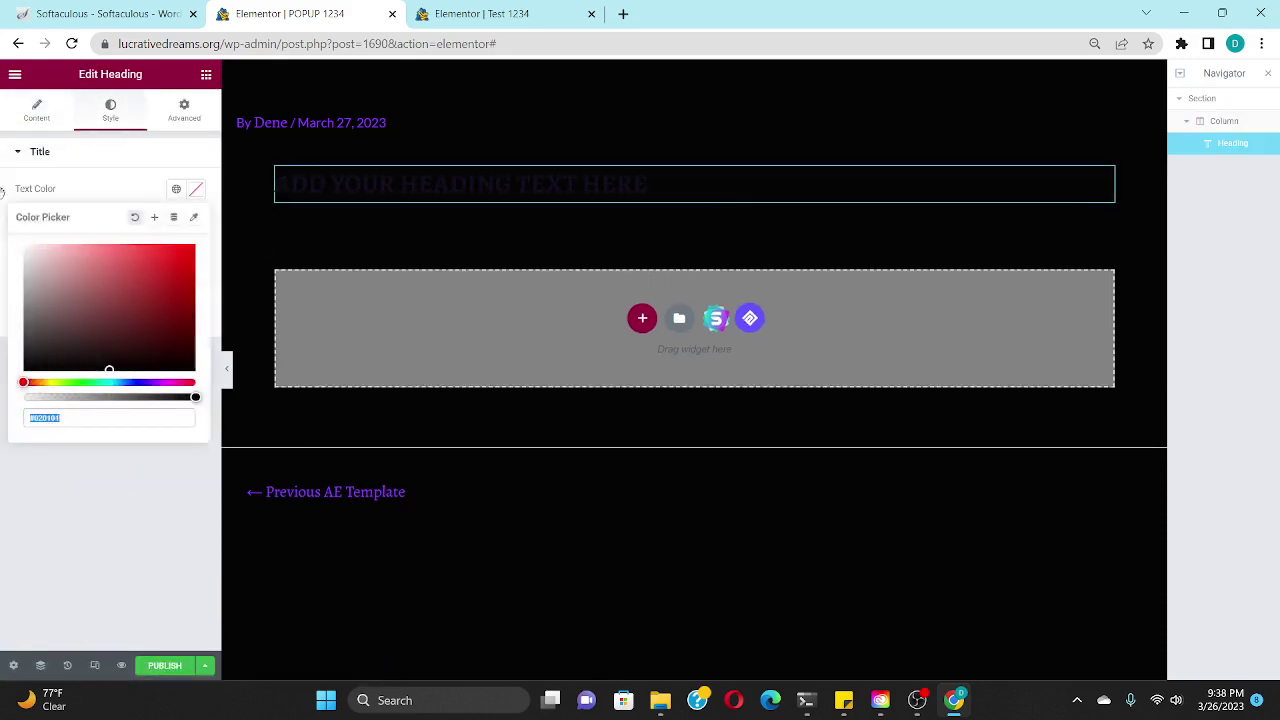
{"action": "left_click", "coordinate": [226, 551]}
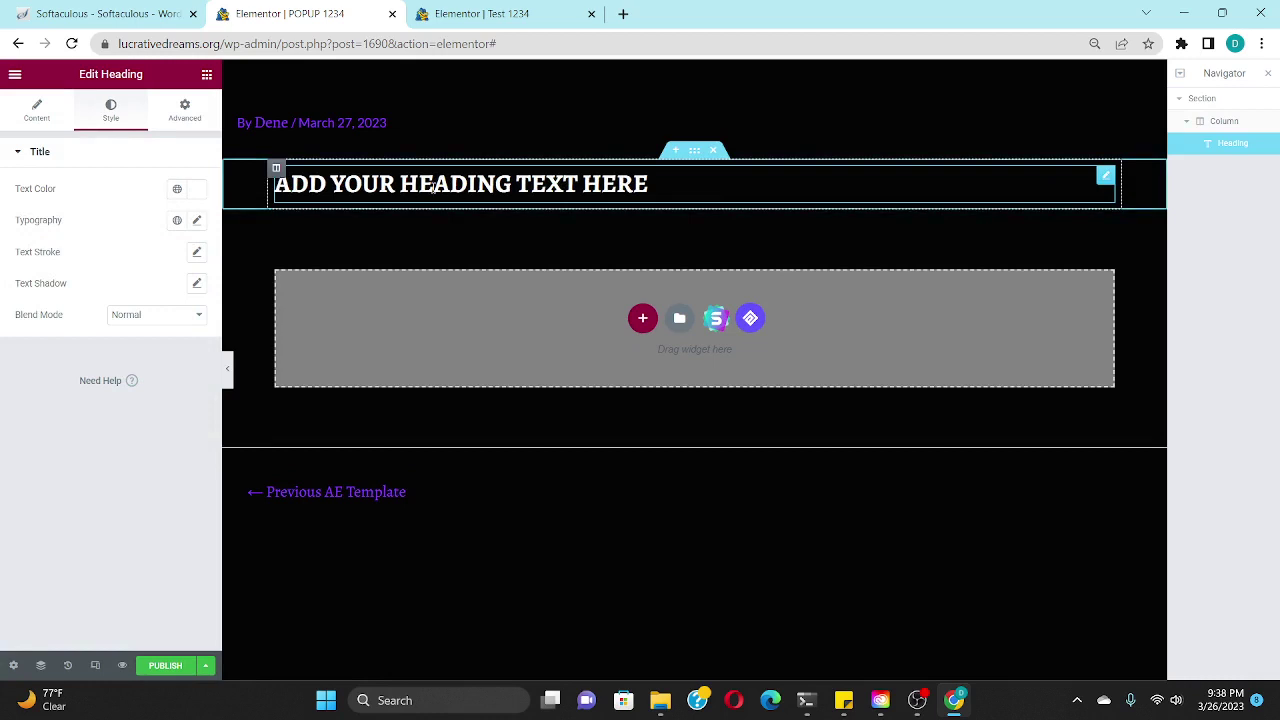
{"action": "left_click", "coordinate": [38, 110]}
{"action": "left_click", "coordinate": [149, 205]}
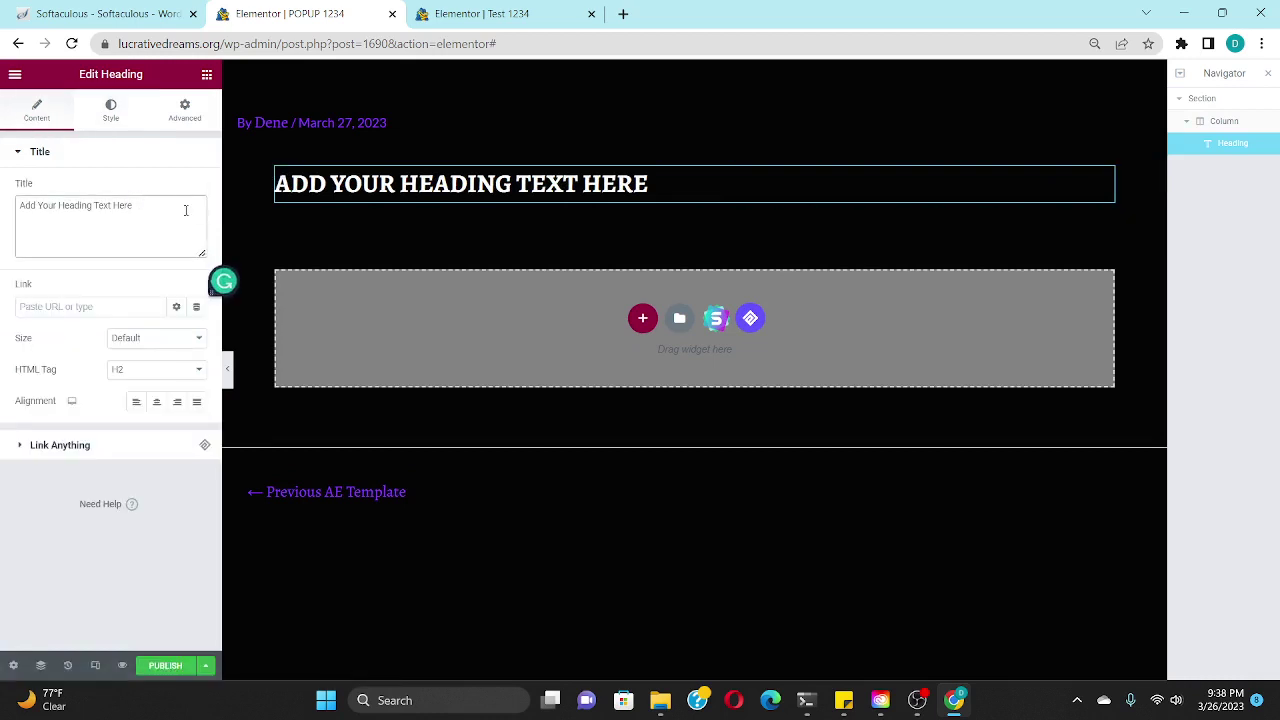
{"action": "key", "text": "ctrl+a"}
{"action": "type", "text": "BUTTON"}
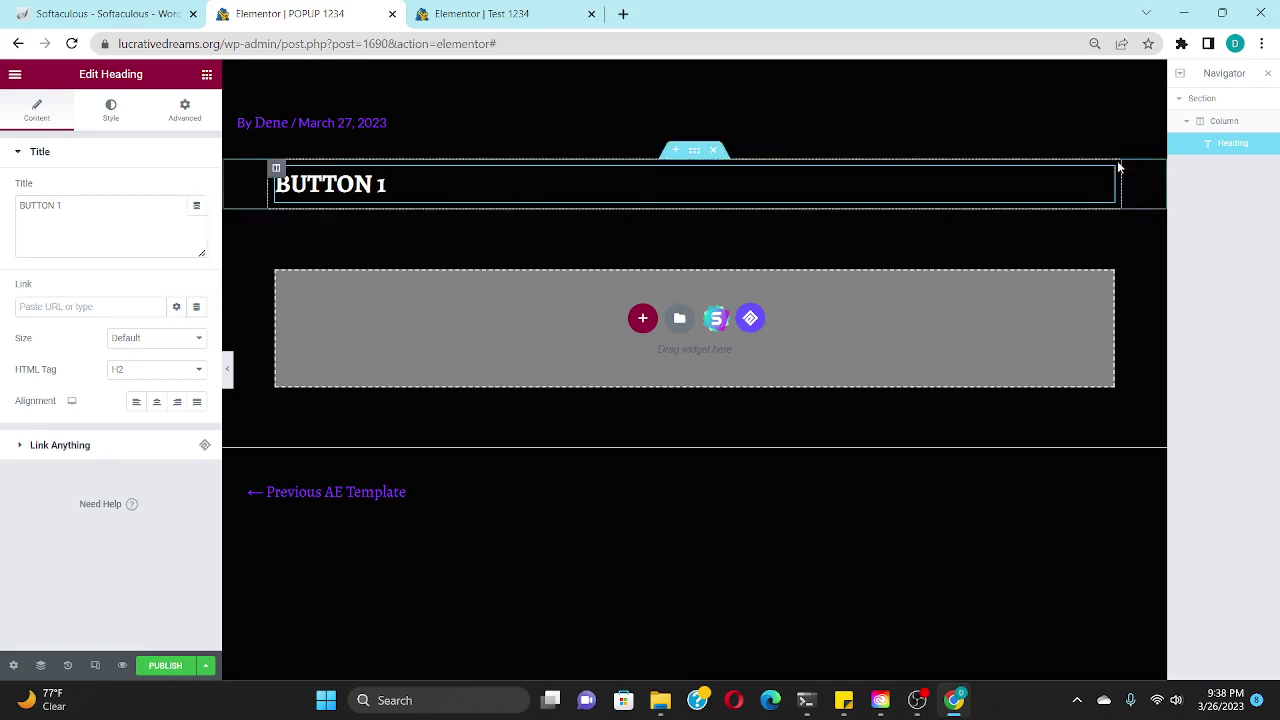
Step: Give the section a minimum height of 574 px
{"action": "left_click", "coordinate": [1183, 97]}
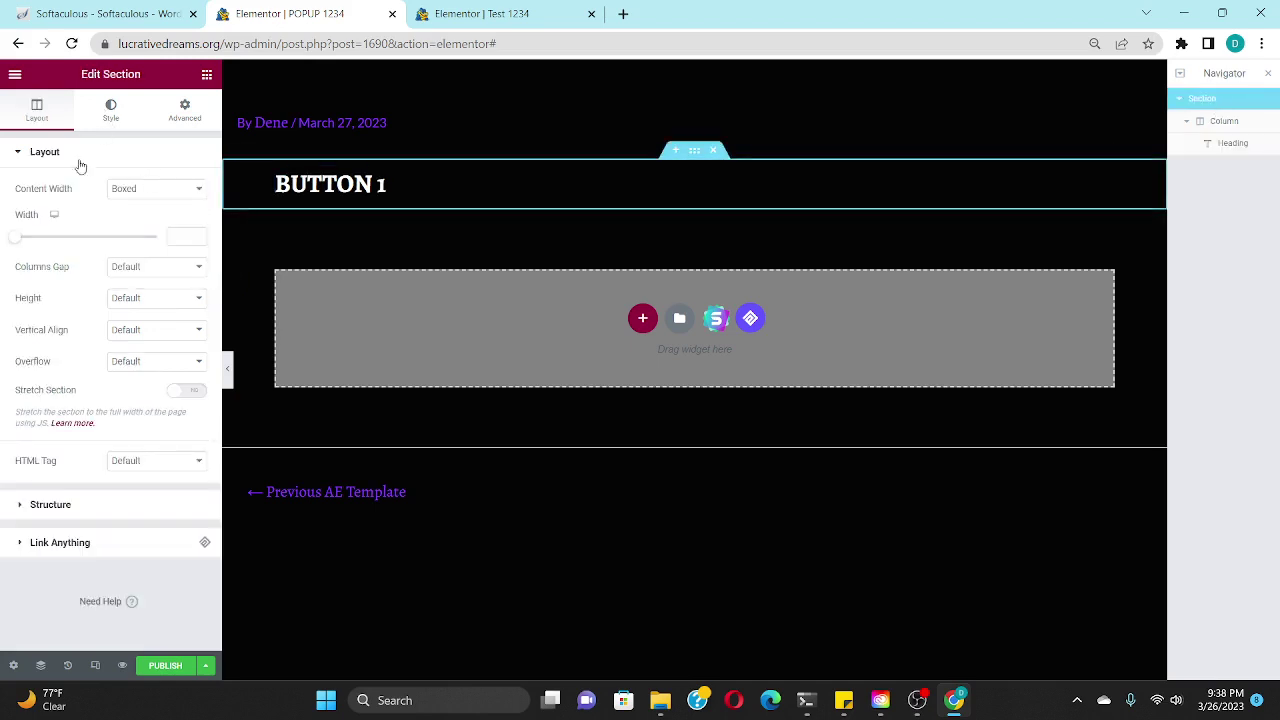
{"action": "left_click", "coordinate": [145, 299]}
{"action": "left_click", "coordinate": [147, 337]}
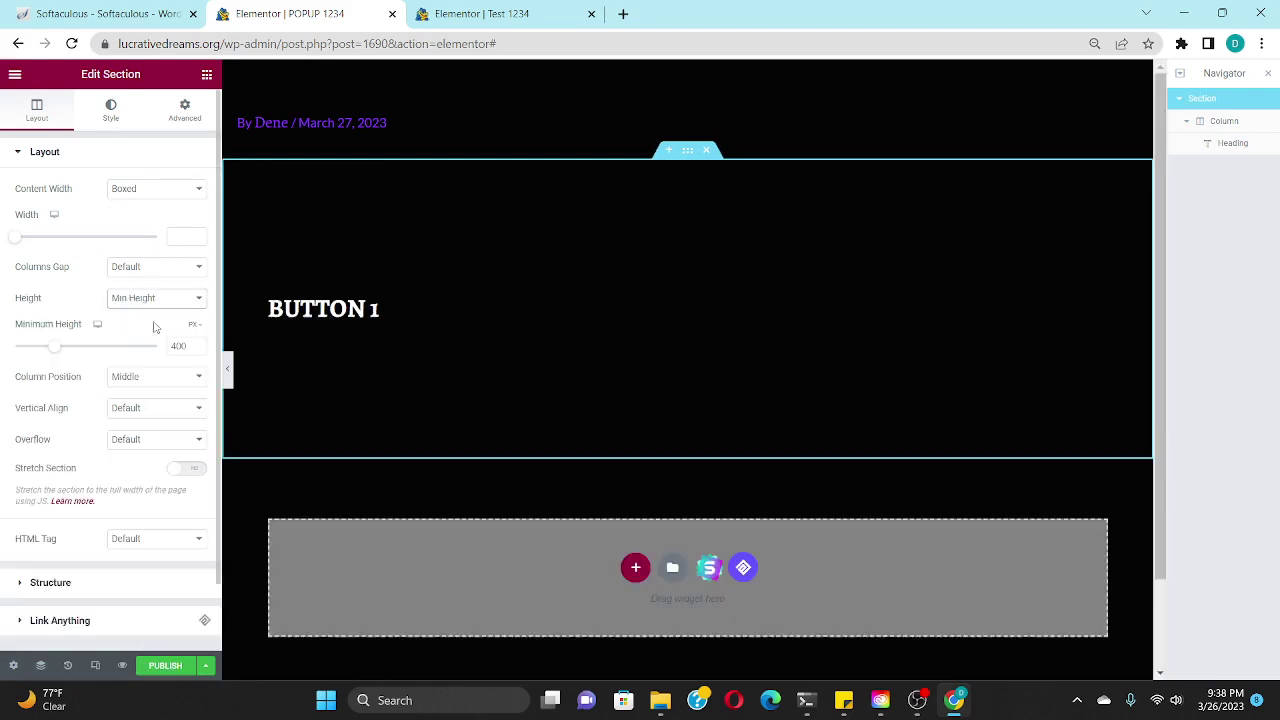
{"action": "left_click_drag", "start_coordinate": [45, 353], "coordinate": [71, 350]}
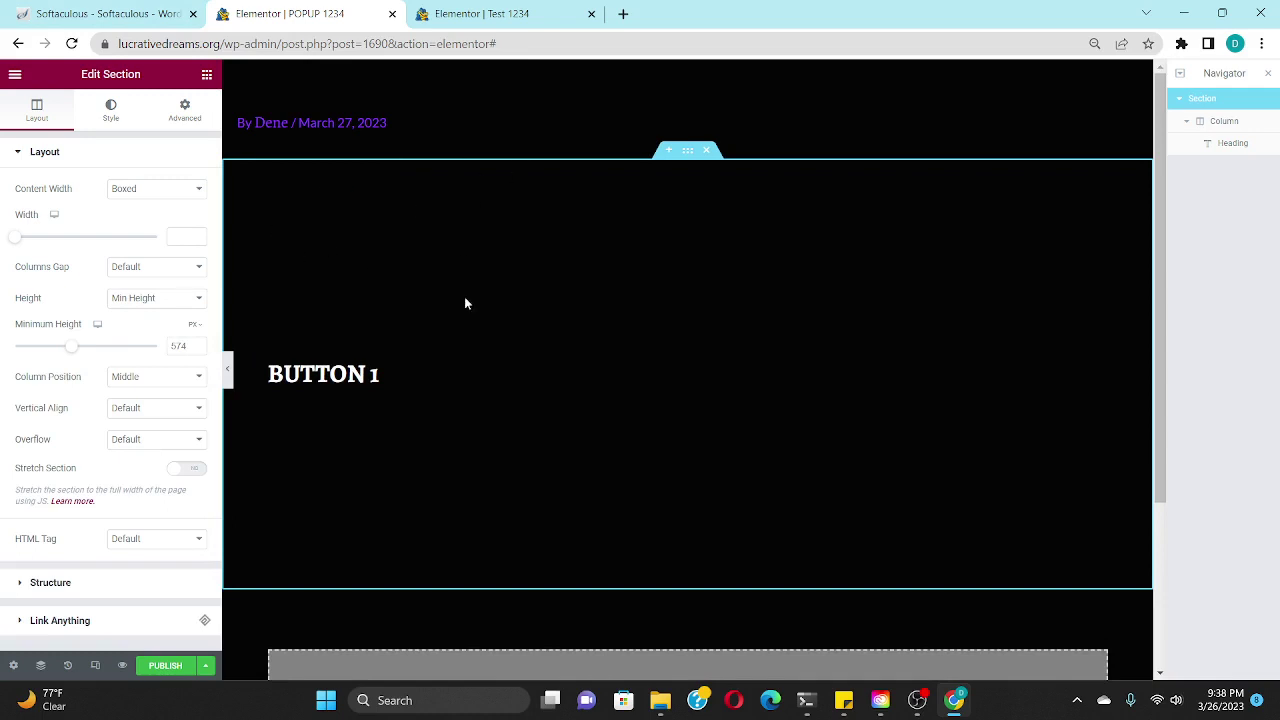
Step: Publish the POPUP 1234 template changes
{"action": "left_click", "coordinate": [466, 12]}
{"action": "left_click", "coordinate": [340, 12]}
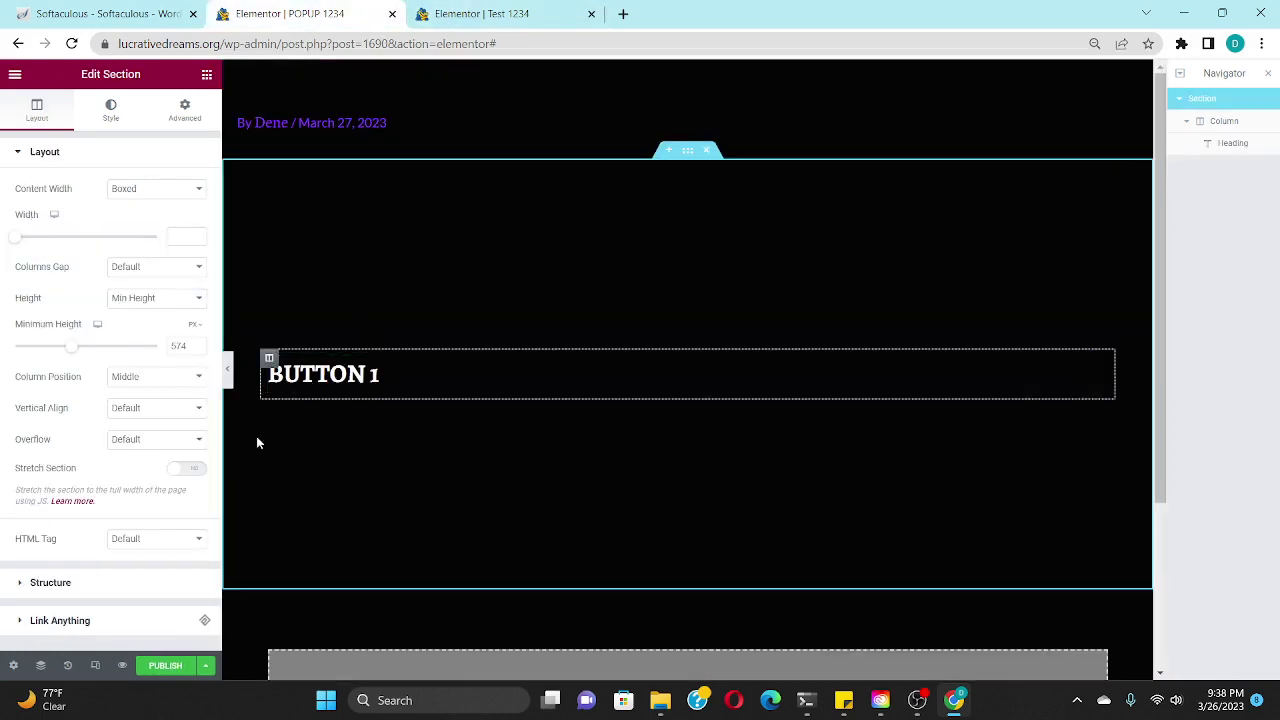
{"action": "left_click", "coordinate": [168, 668]}
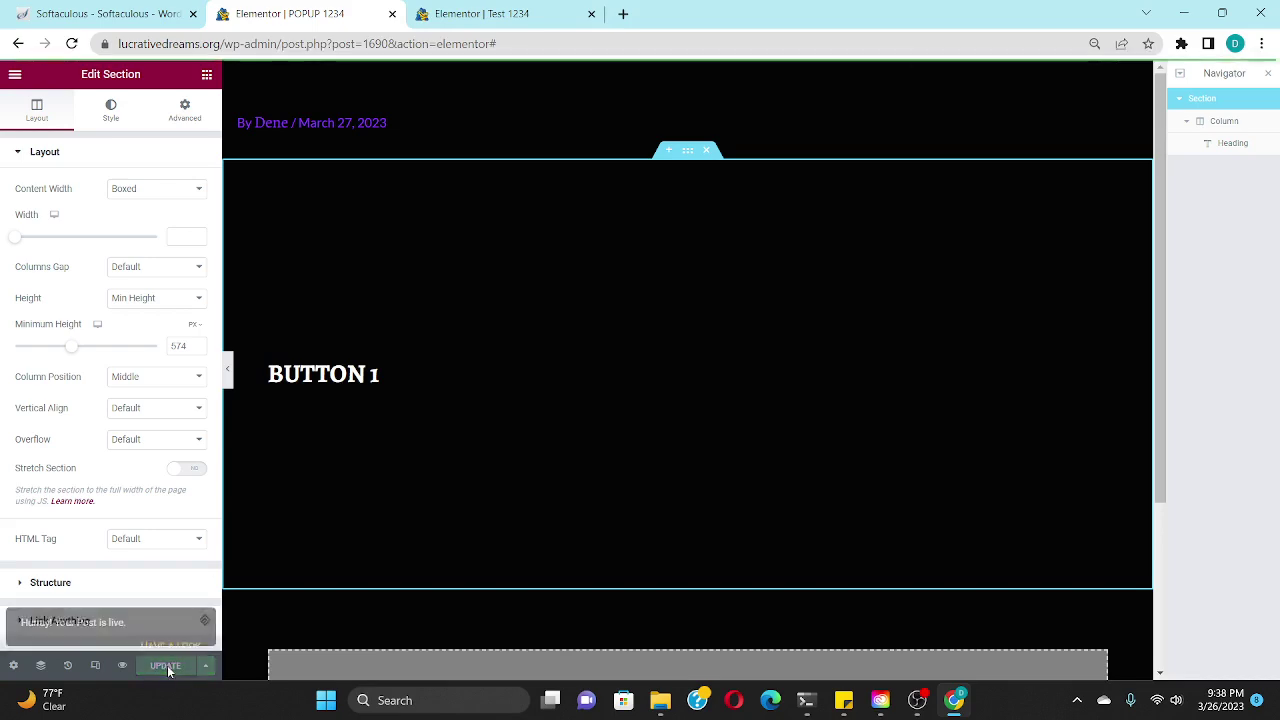
Step: Copy the POPUP 1234 shortcode from the AE templates list
{"action": "left_click", "coordinate": [15, 75]}
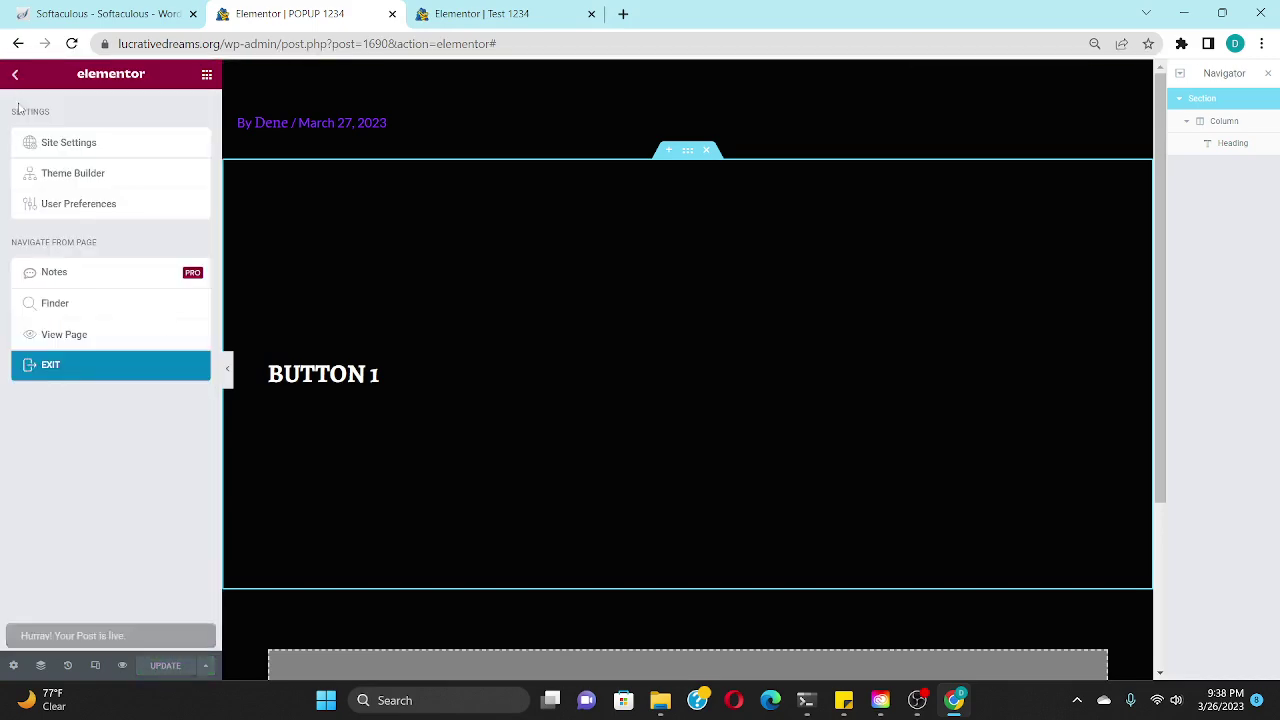
{"action": "left_click", "coordinate": [74, 366]}
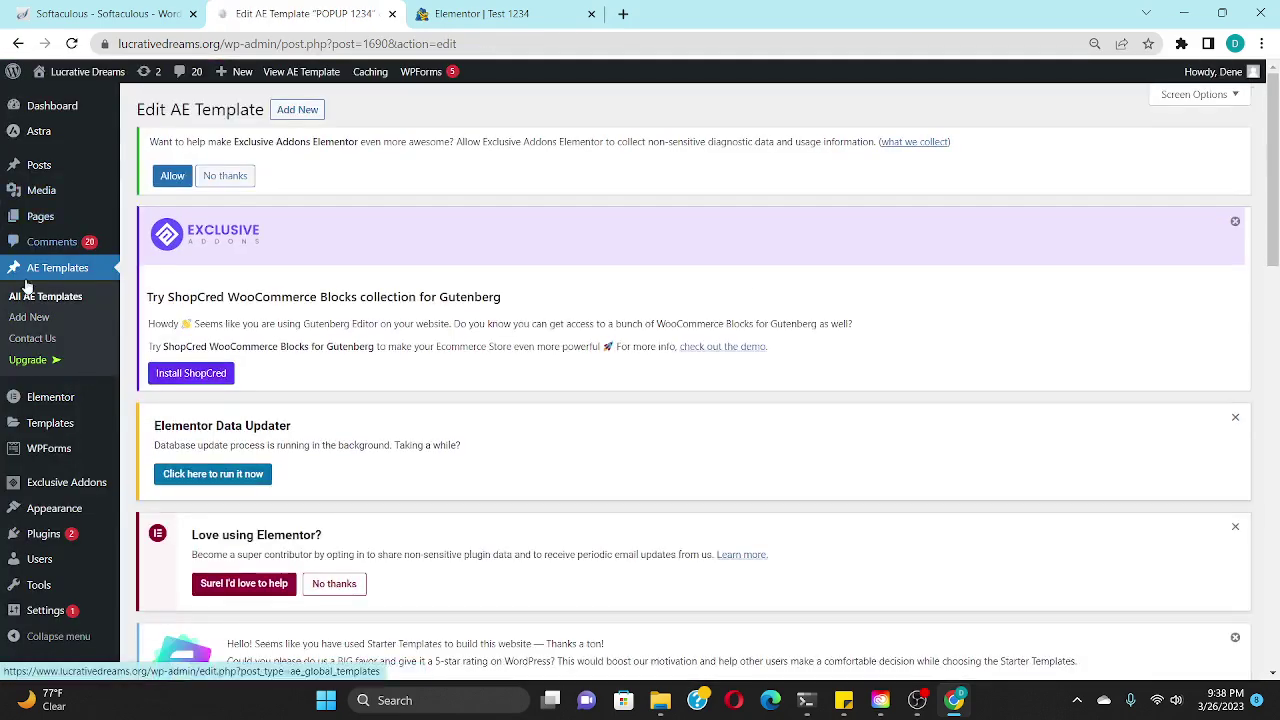
{"action": "left_click", "coordinate": [50, 298]}
{"action": "scroll", "coordinate": [462, 384], "scroll_direction": "down", "scroll_amount": 5}
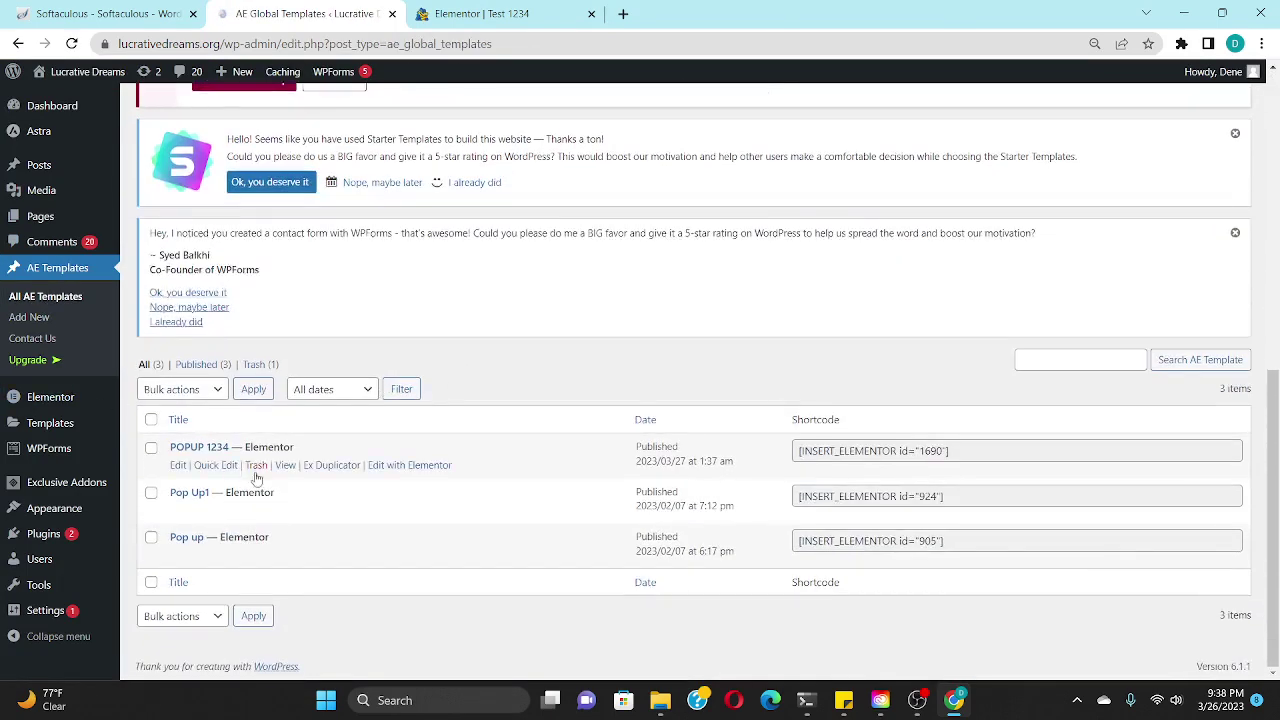
{"action": "left_click_drag", "start_coordinate": [955, 451], "coordinate": [760, 470]}
{"action": "key", "text": "ctrl+c"}
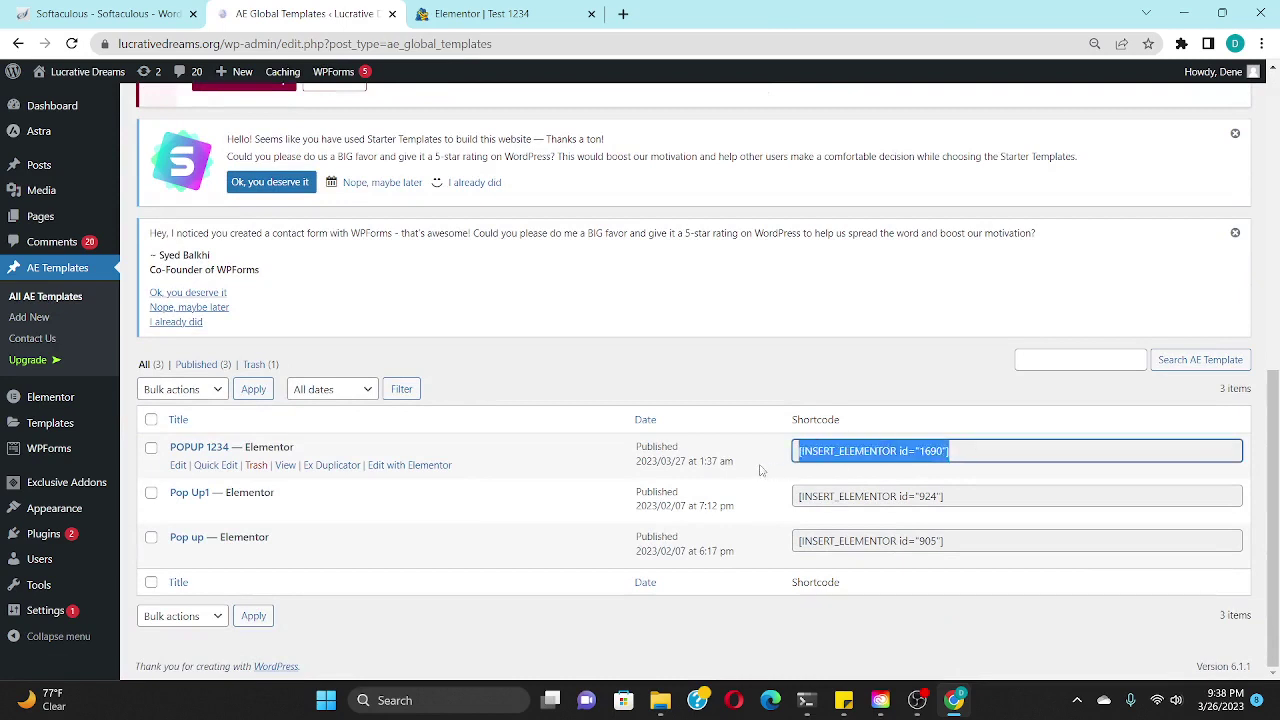
{"action": "right_click", "coordinate": [881, 450]}
{"action": "left_click", "coordinate": [905, 463]}
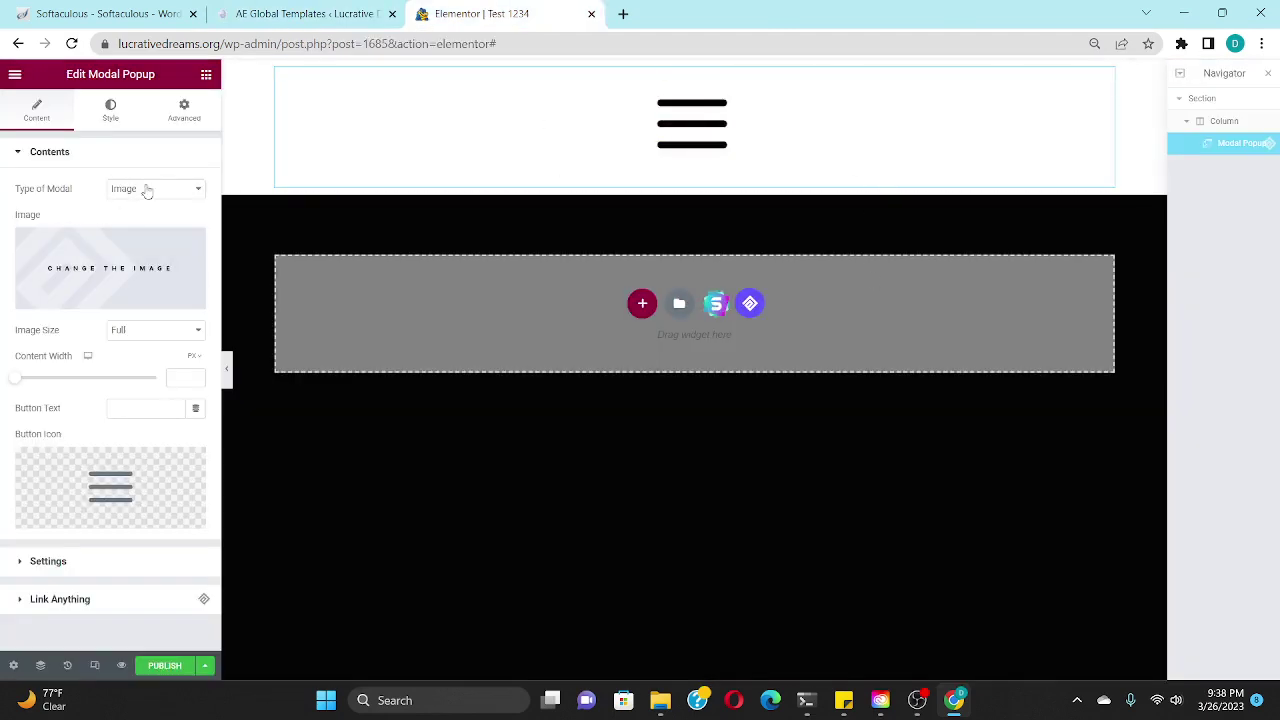
Step: Set the modal type to ShortCode and paste [INSERT_ELEMENTOR id="1690"] as its shortcode
{"action": "left_click_drag", "start_coordinate": [13, 190], "coordinate": [63, 192]}
{"action": "left_click", "coordinate": [95, 193]}
{"action": "left_click", "coordinate": [160, 192]}
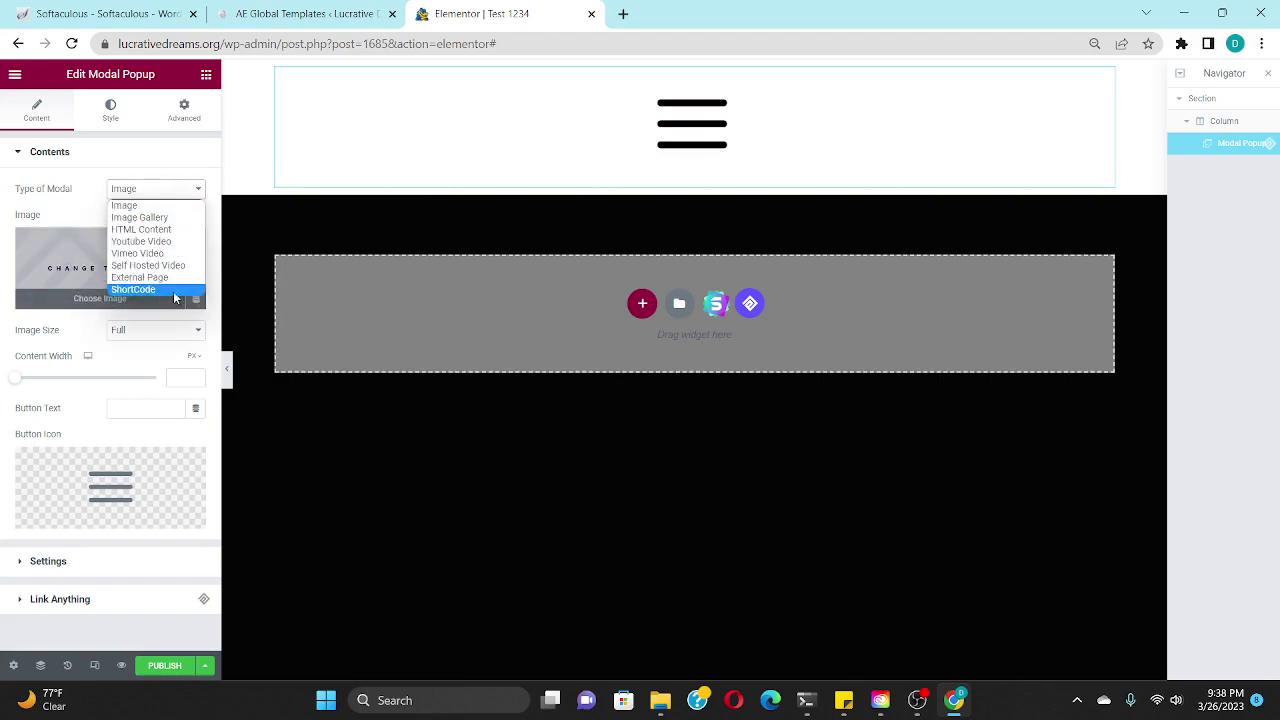
{"action": "left_click", "coordinate": [133, 289]}
{"action": "left_click", "coordinate": [132, 240]}
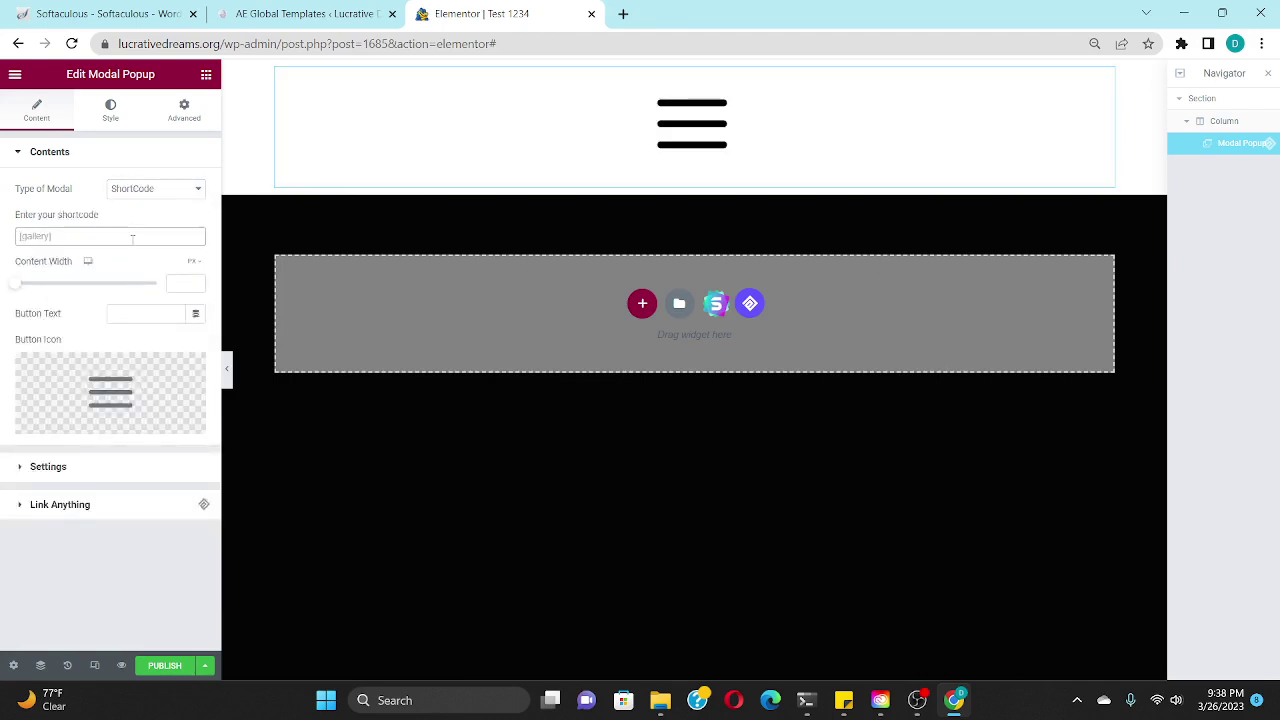
{"action": "key", "text": "ctrl+v"}
{"action": "left_click", "coordinate": [310, 13]}
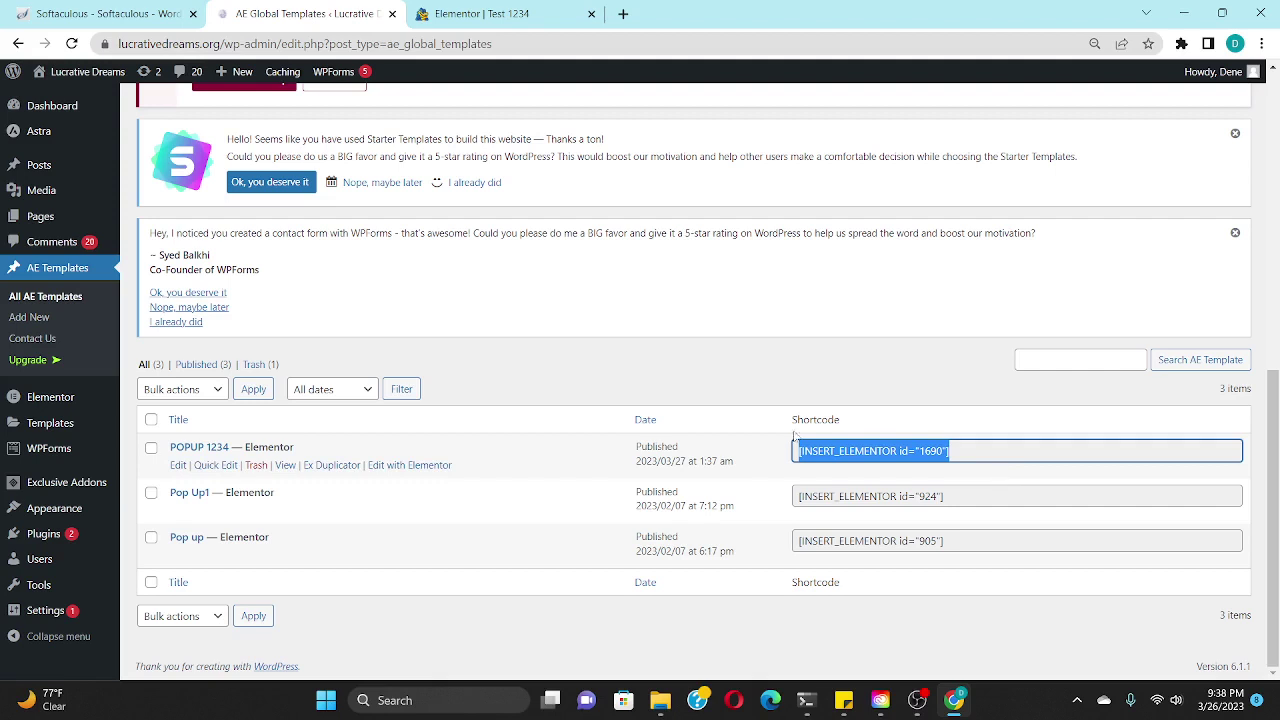
{"action": "left_click", "coordinate": [480, 13]}
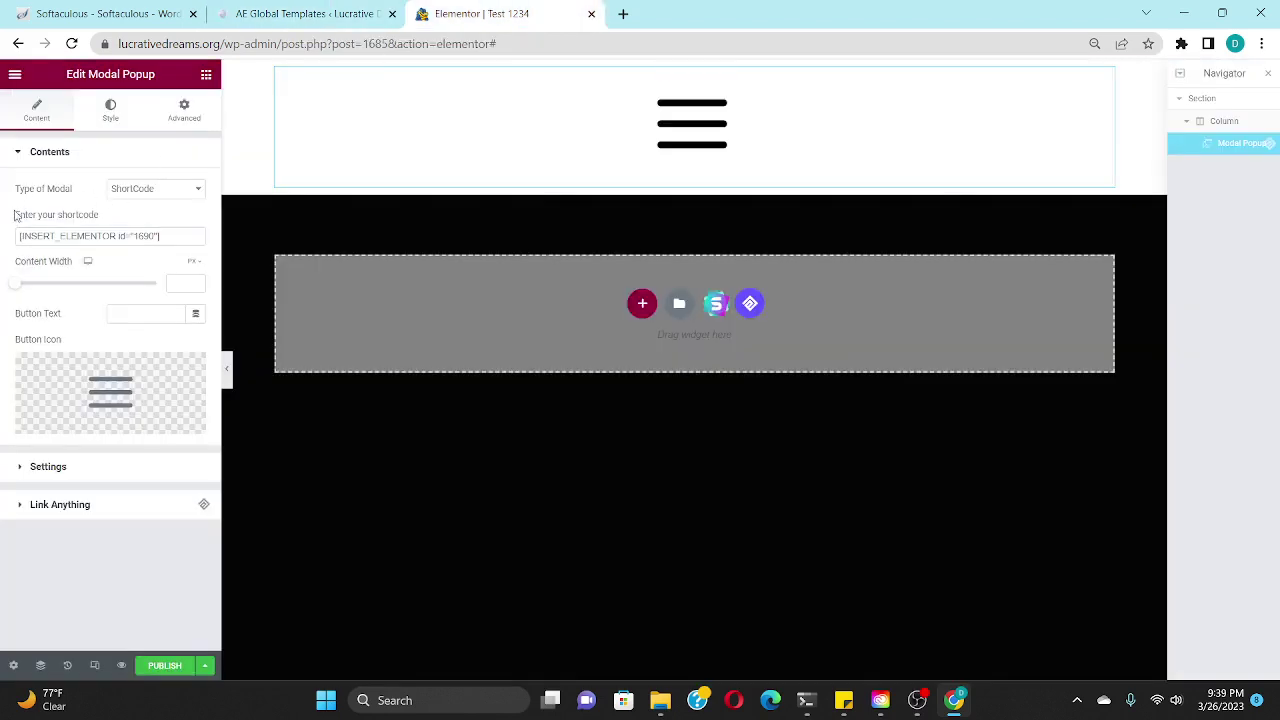
{"action": "left_click_drag", "start_coordinate": [18, 211], "coordinate": [123, 217]}
{"action": "left_click", "coordinate": [130, 217]}
Step: Preview the popup showing the BUTTON 1 template
{"action": "left_click", "coordinate": [705, 115]}
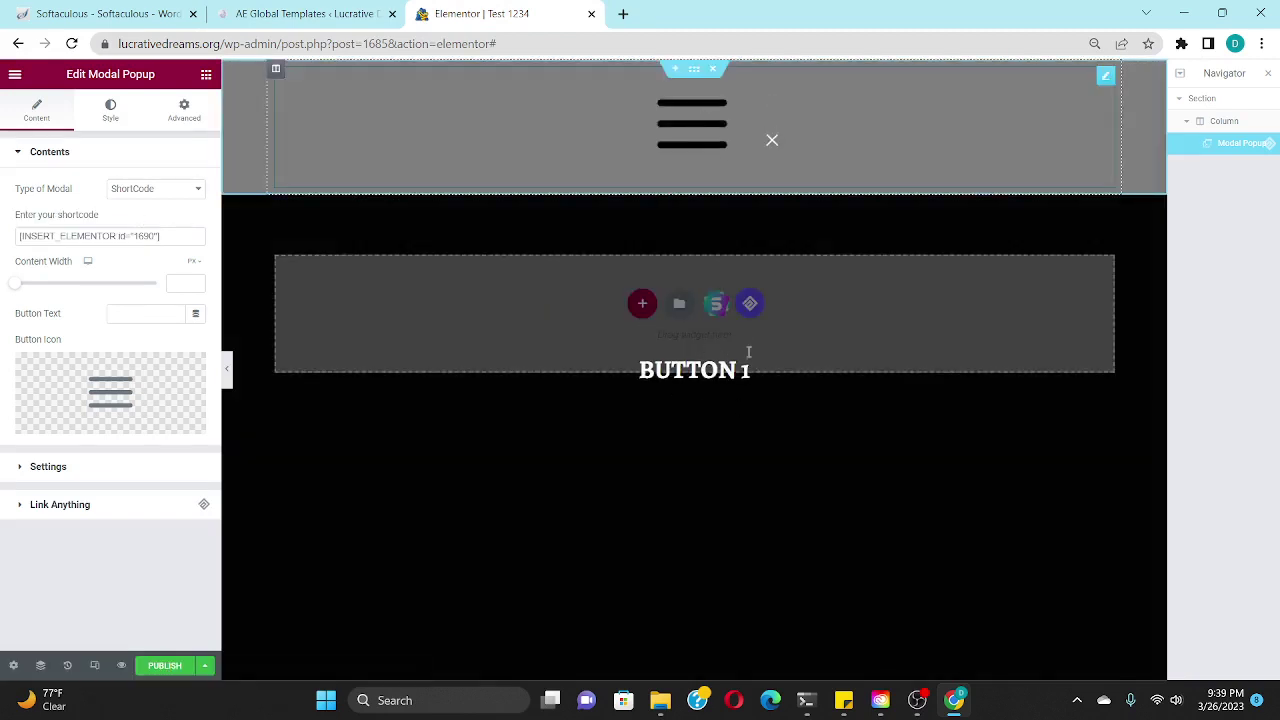
{"action": "left_click", "coordinate": [770, 142]}
{"action": "left_click", "coordinate": [714, 134]}
{"action": "left_click", "coordinate": [770, 143]}
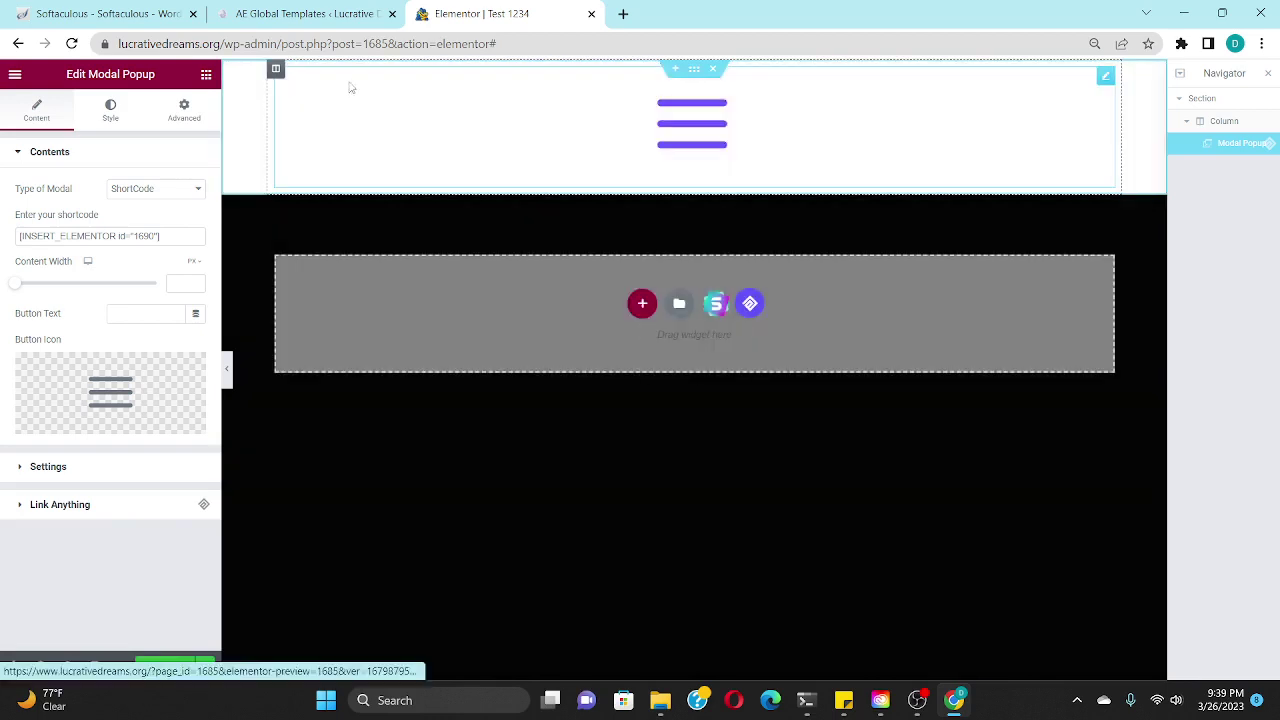
Step: Set the container content height for tablet and mobile to 500 px, previewing at tablet width
{"action": "left_click", "coordinate": [110, 108]}
{"action": "scroll", "coordinate": [115, 360], "scroll_direction": "down", "scroll_amount": 5}
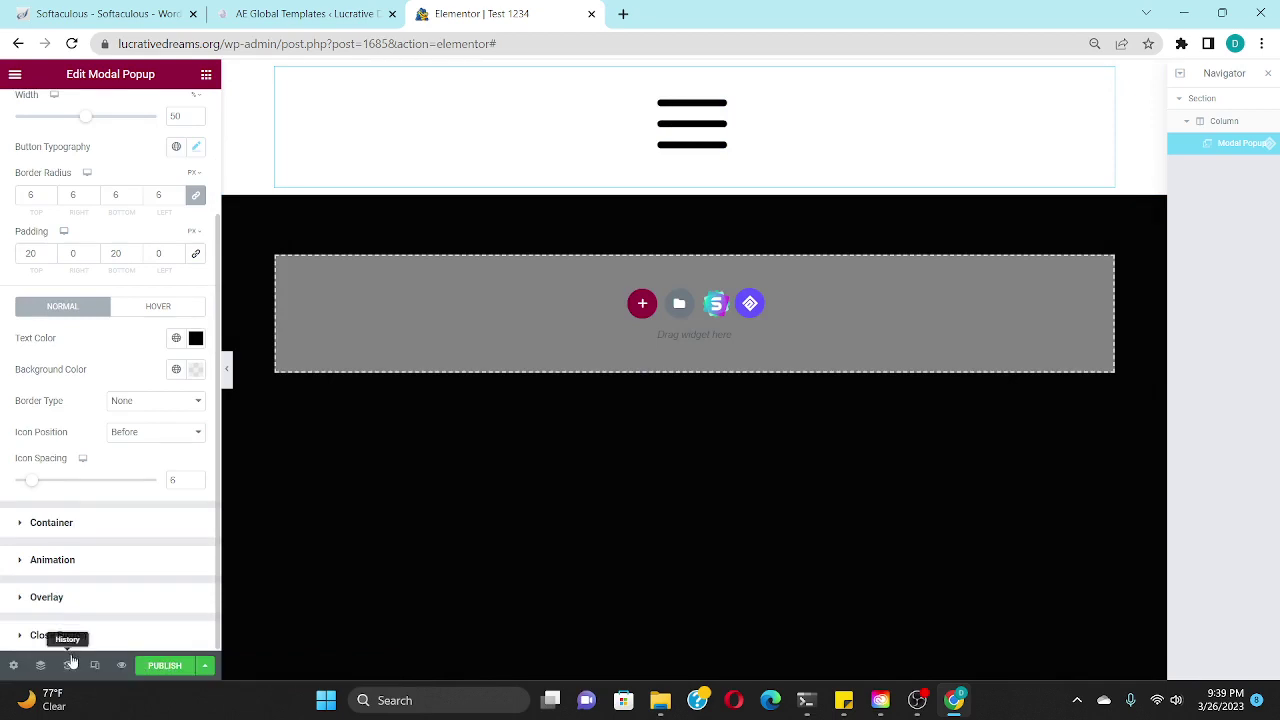
{"action": "left_click", "coordinate": [51, 523]}
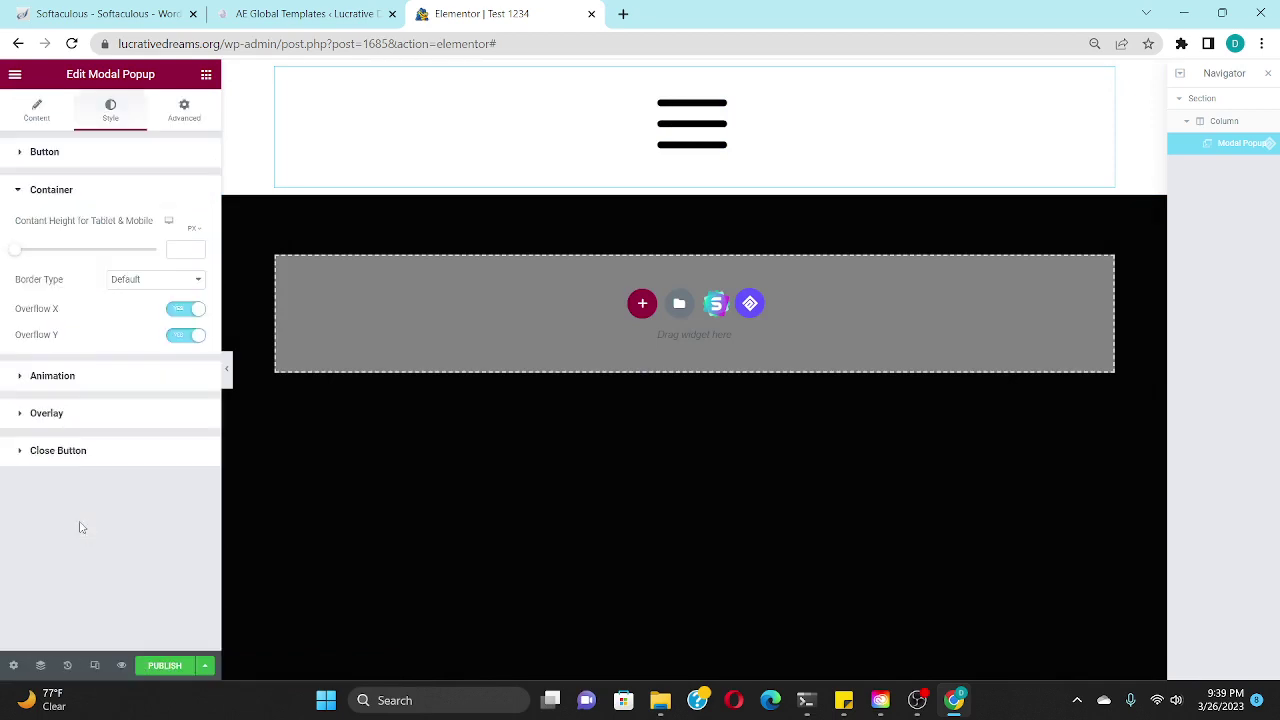
{"action": "left_click_drag", "start_coordinate": [17, 258], "coordinate": [100, 251]}
{"action": "left_click", "coordinate": [94, 665]}
{"action": "left_click", "coordinate": [627, 75]}
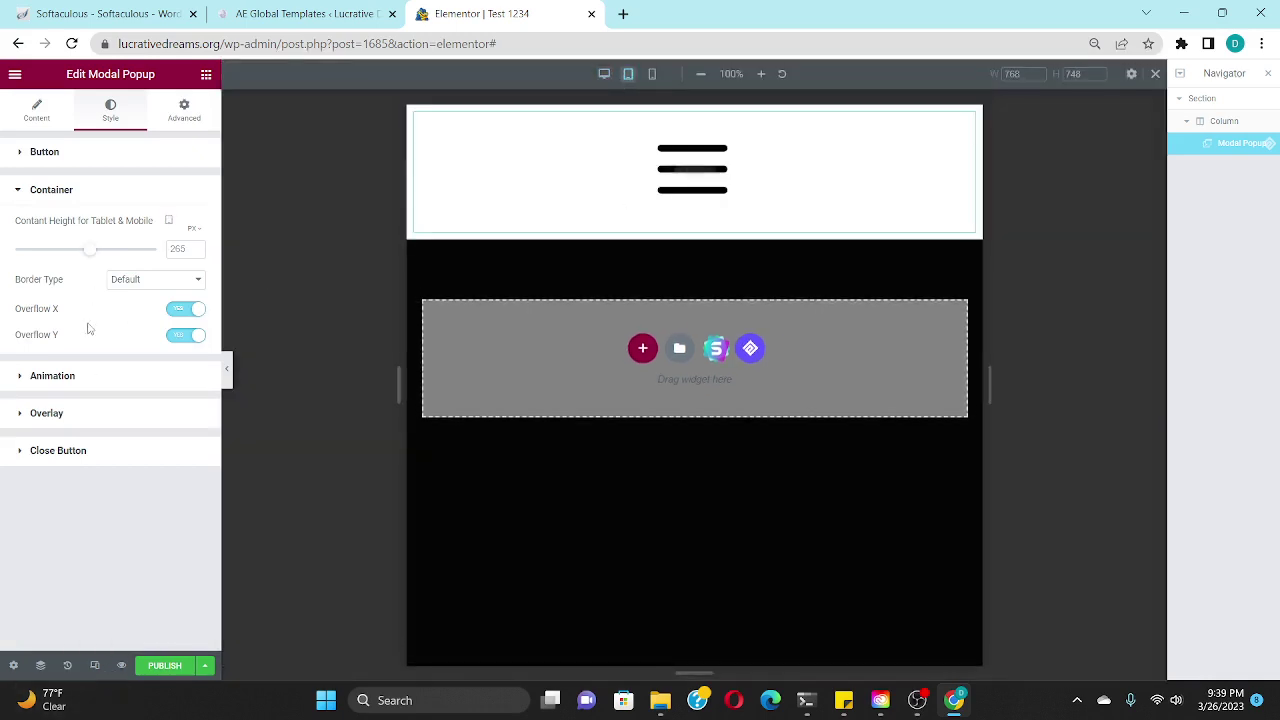
{"action": "left_click_drag", "start_coordinate": [145, 257], "coordinate": [353, 248]}
{"action": "left_click", "coordinate": [667, 194]}
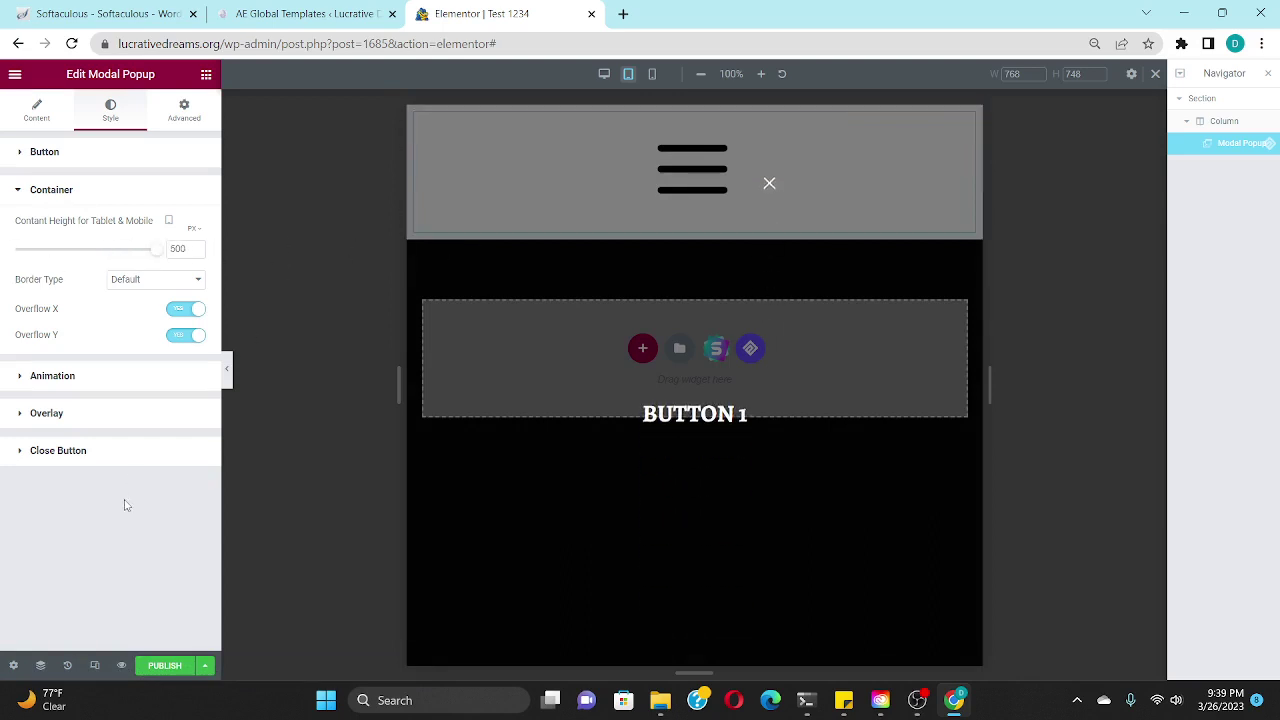
Step: Try Left To Middle and Right To Middle animations, then keep Top To Middle
{"action": "left_click", "coordinate": [176, 377]}
{"action": "left_click", "coordinate": [178, 270]}
{"action": "left_click", "coordinate": [769, 183]}
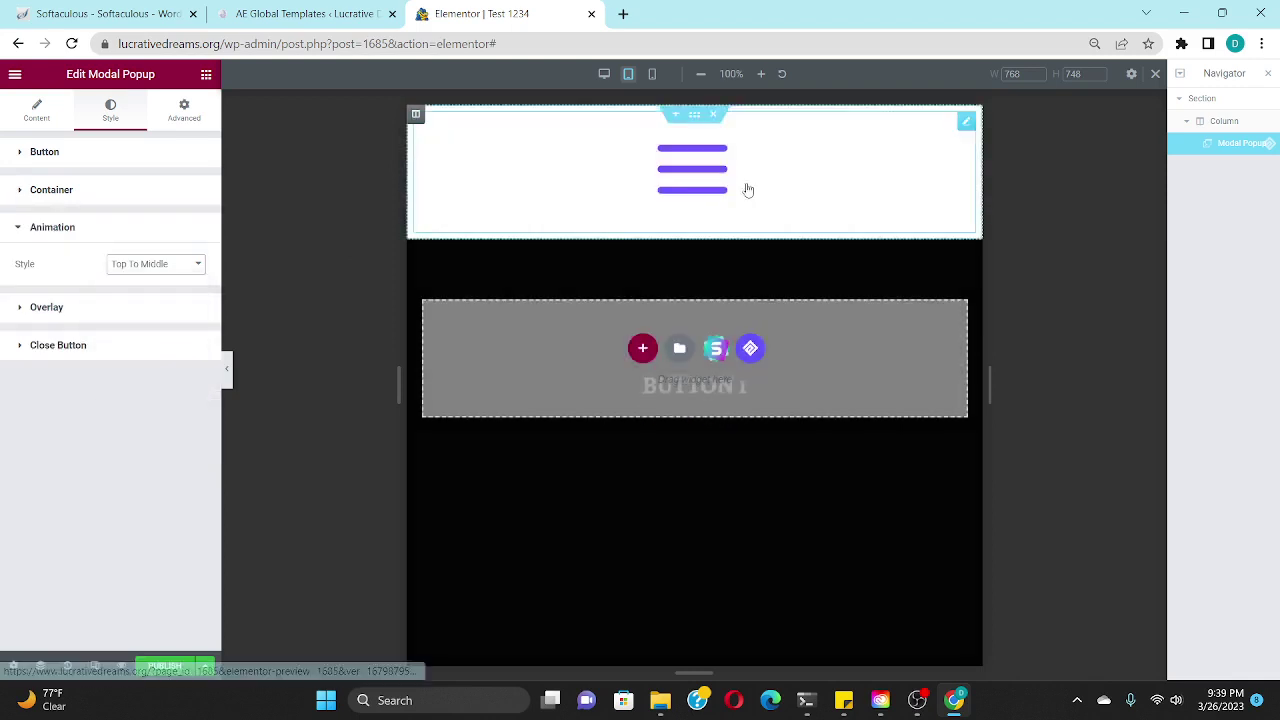
{"action": "left_click", "coordinate": [166, 263]}
{"action": "left_click", "coordinate": [150, 316]}
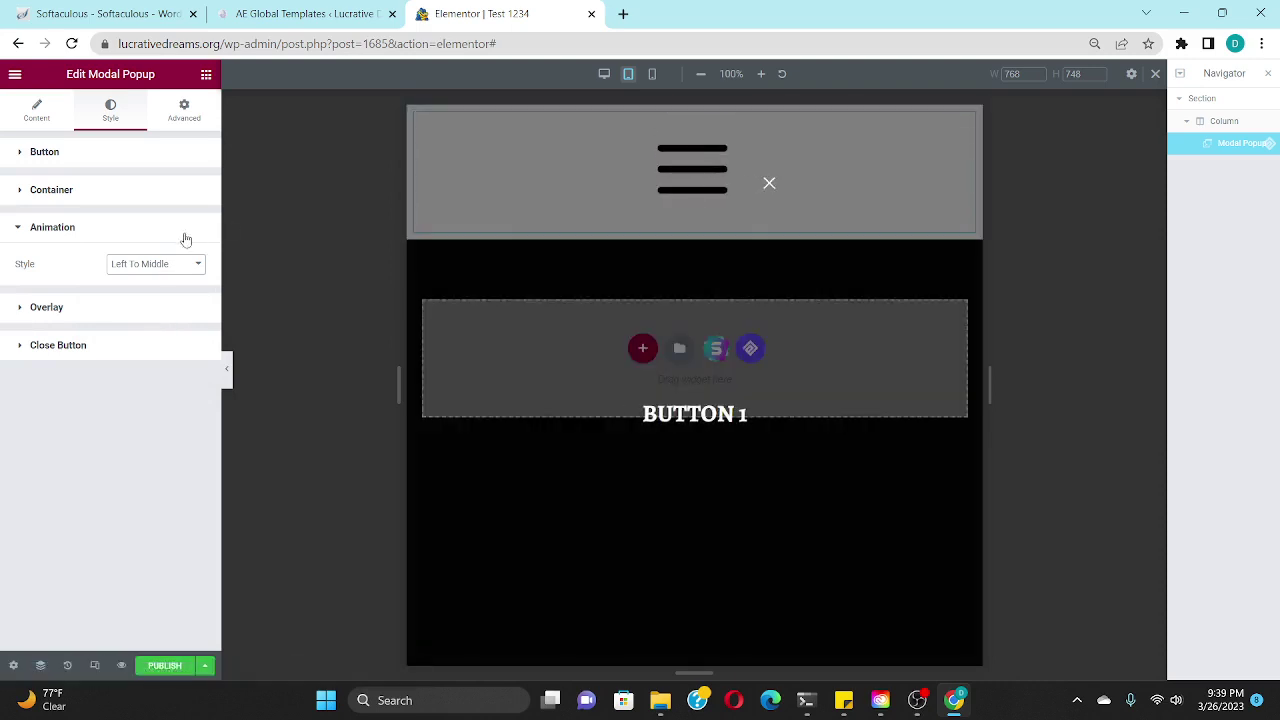
{"action": "left_click", "coordinate": [165, 265]}
{"action": "left_click", "coordinate": [155, 311]}
{"action": "key", "text": "Down"}
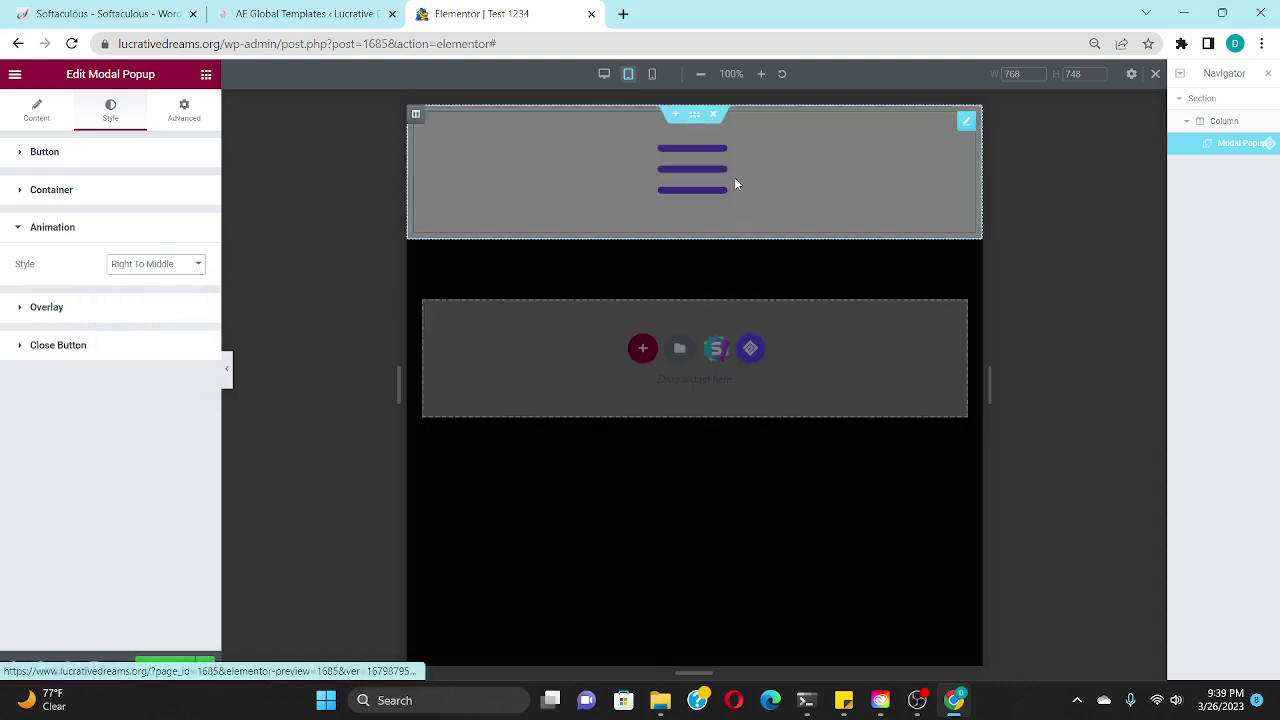
{"action": "left_click", "coordinate": [190, 265]}
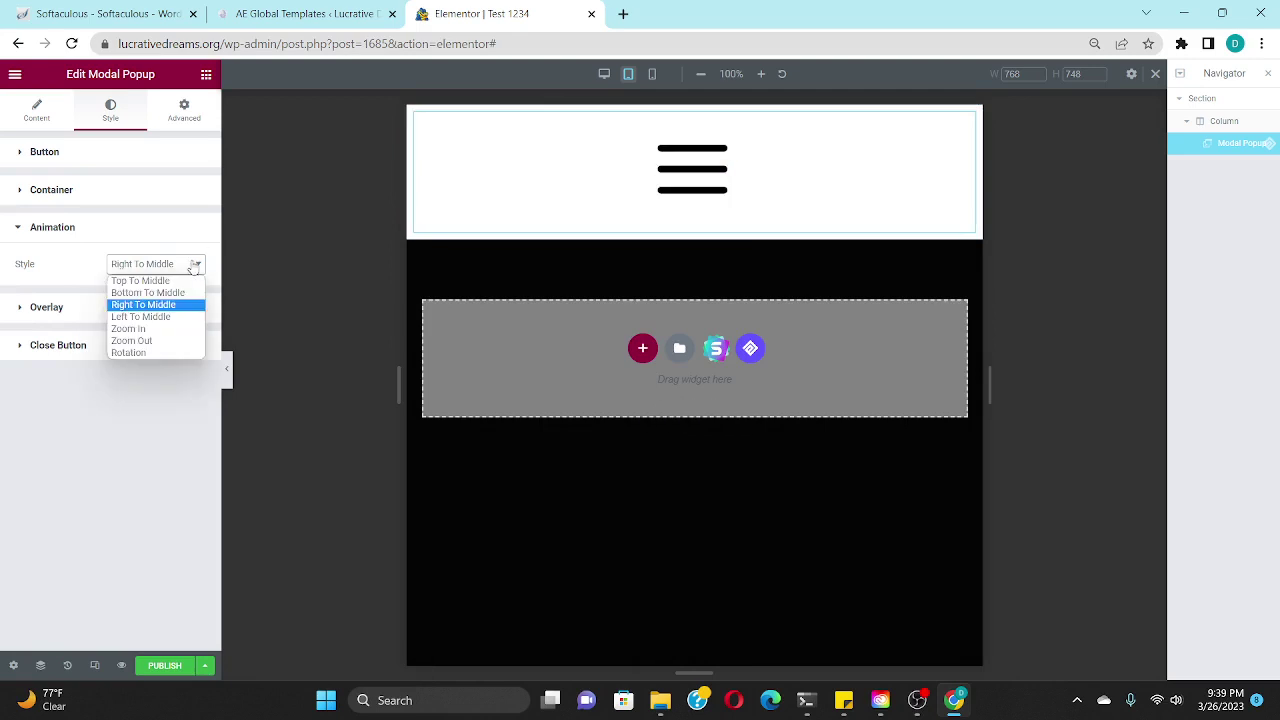
{"action": "left_click", "coordinate": [150, 281]}
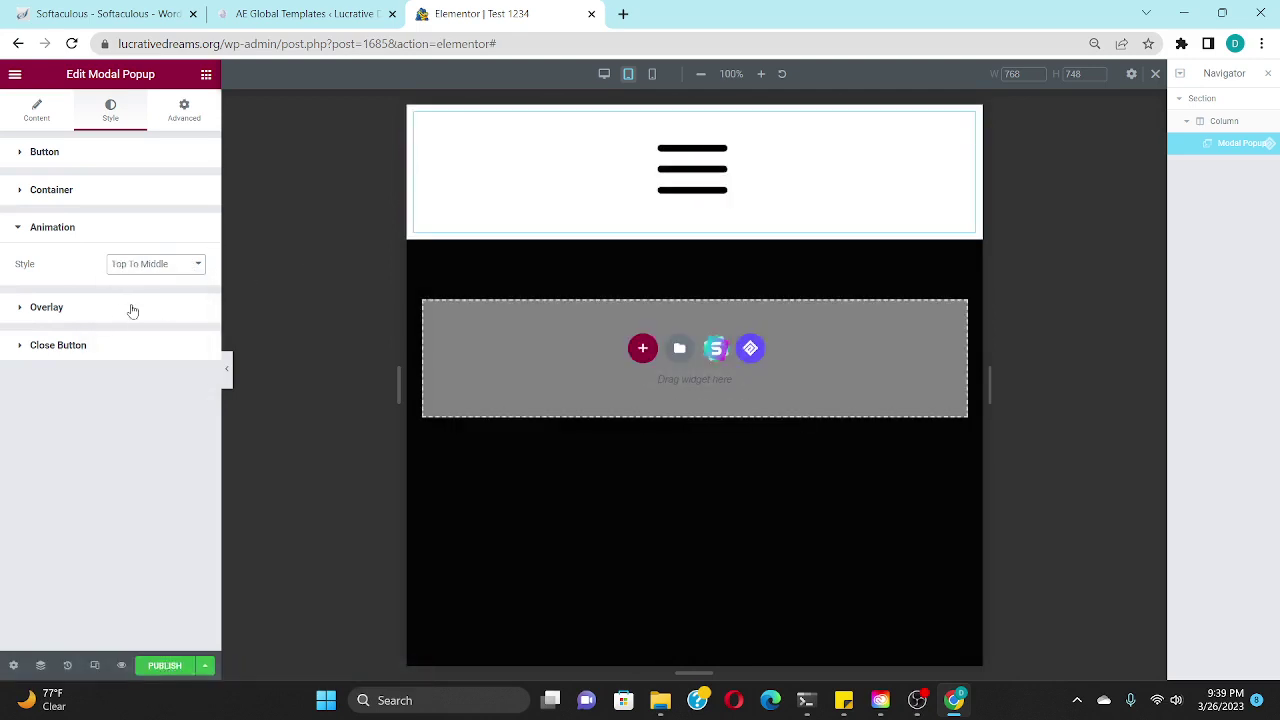
Step: Make the popup overlay colour fully opaque black (#000000) and preview it
{"action": "left_click", "coordinate": [129, 309]}
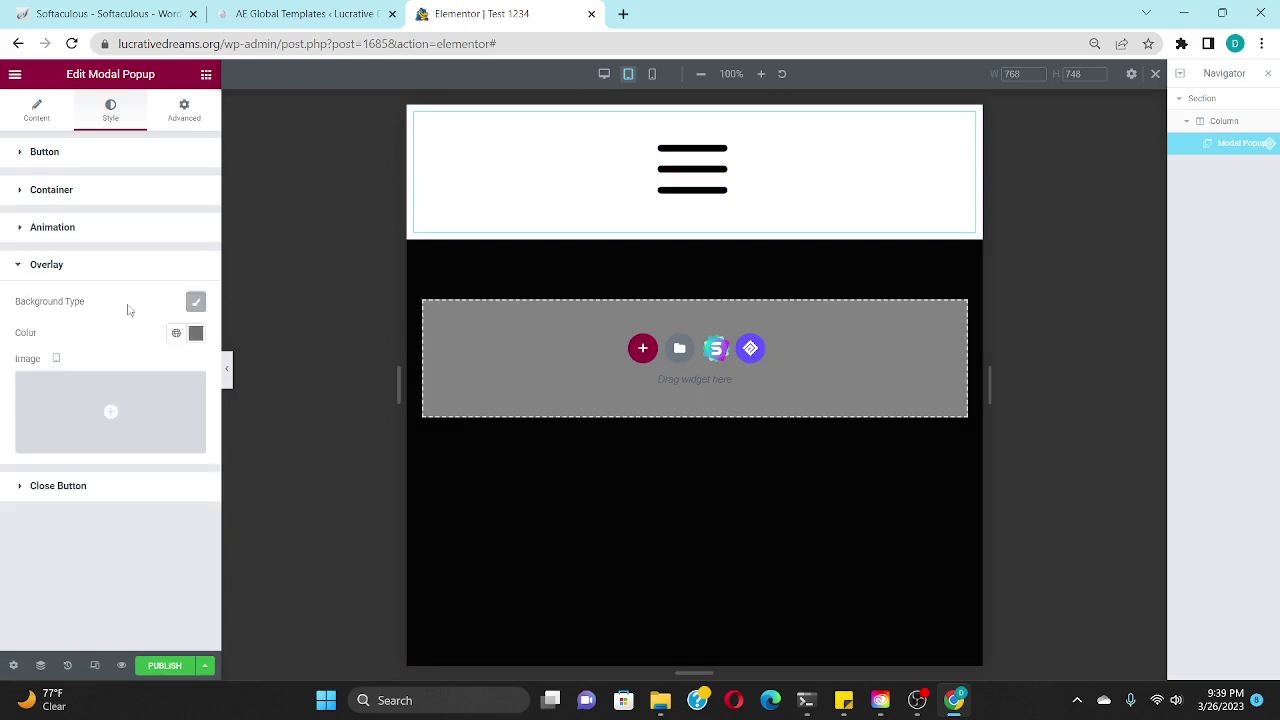
{"action": "left_click", "coordinate": [196, 334]}
{"action": "left_click_drag", "start_coordinate": [147, 544], "coordinate": [270, 552]}
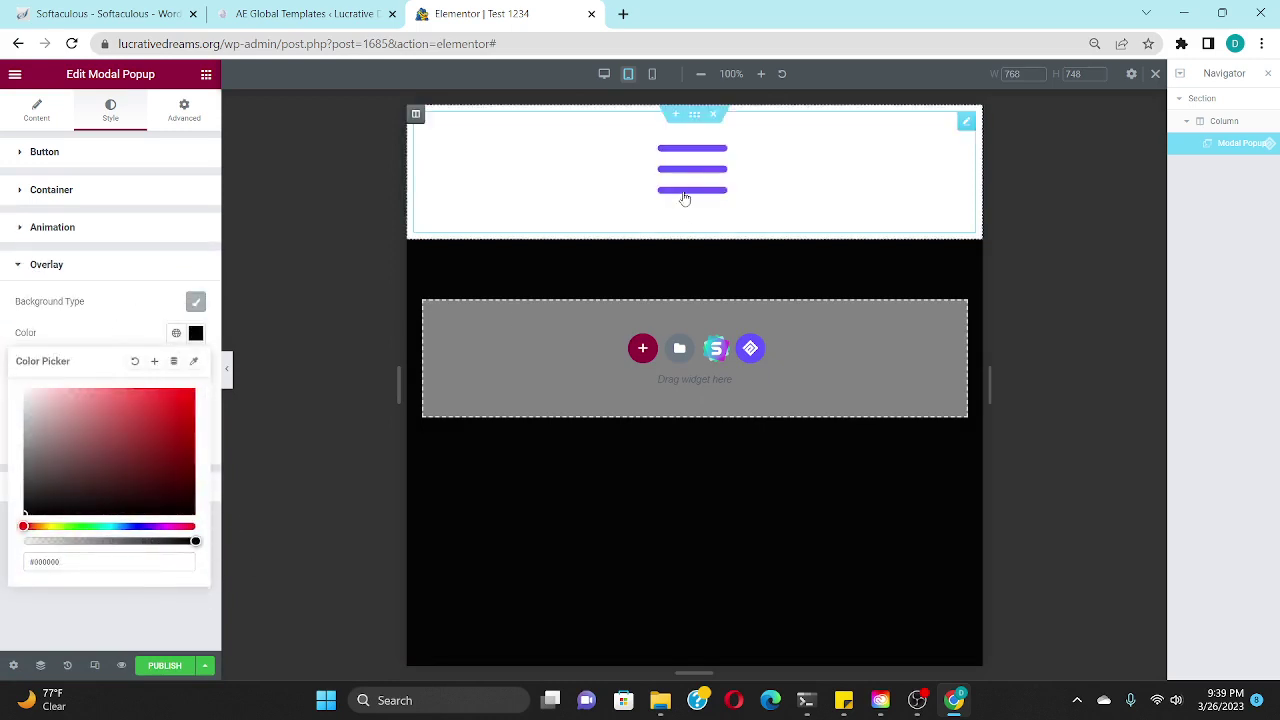
{"action": "left_click", "coordinate": [704, 167]}
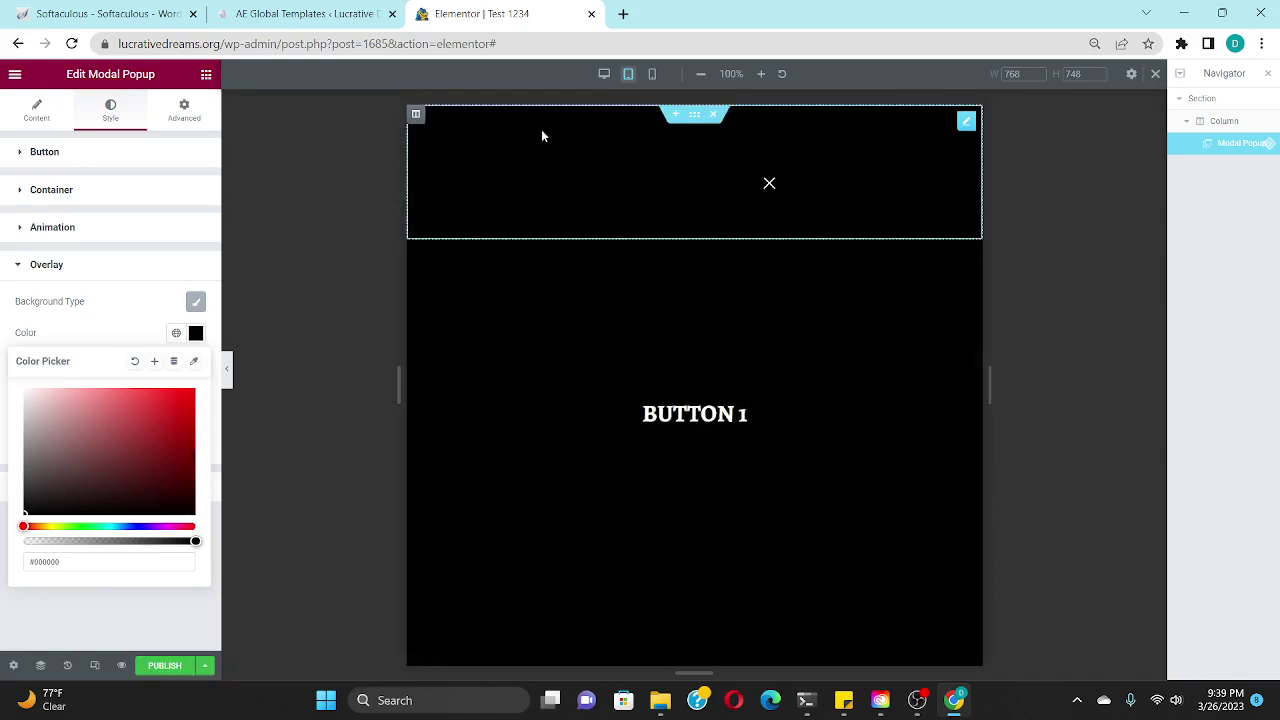
{"action": "left_click", "coordinate": [769, 186]}
{"action": "left_click", "coordinate": [722, 186]}
{"action": "left_click", "coordinate": [781, 186]}
{"action": "left_click", "coordinate": [103, 346]}
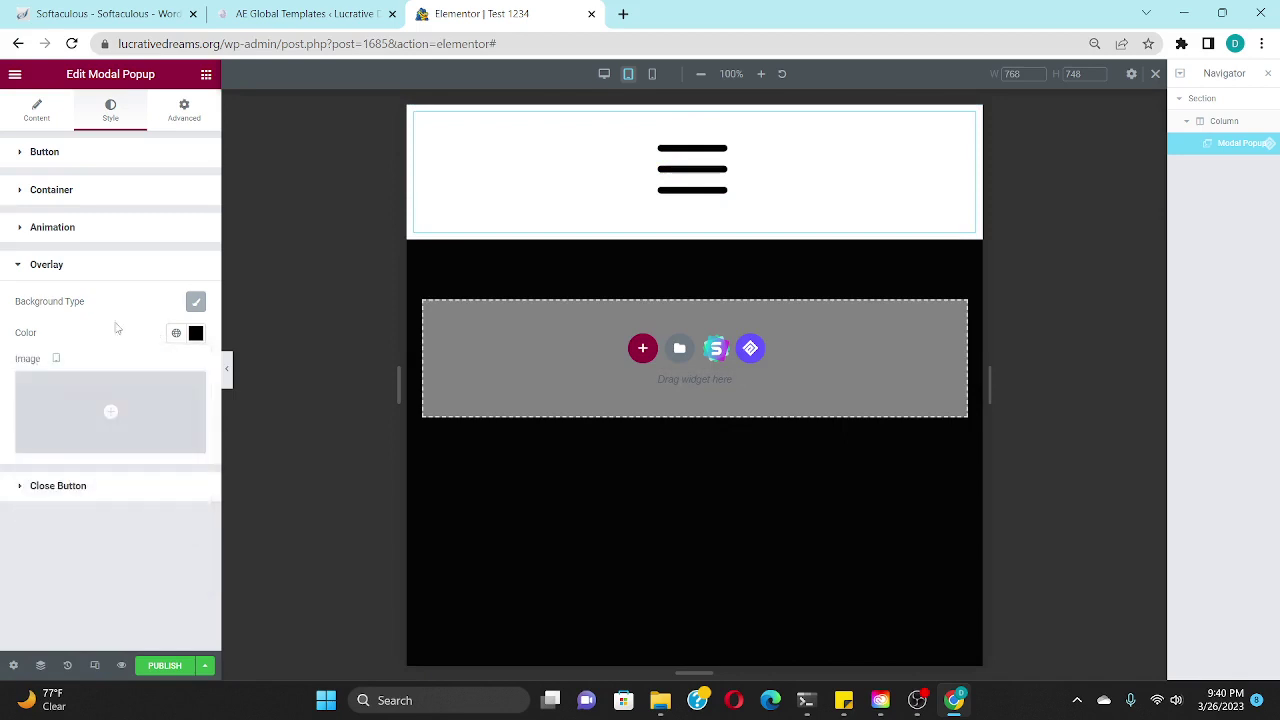
Step: Enlarge the close icon to size 30 and review its colour and background colour
{"action": "left_click", "coordinate": [95, 487]}
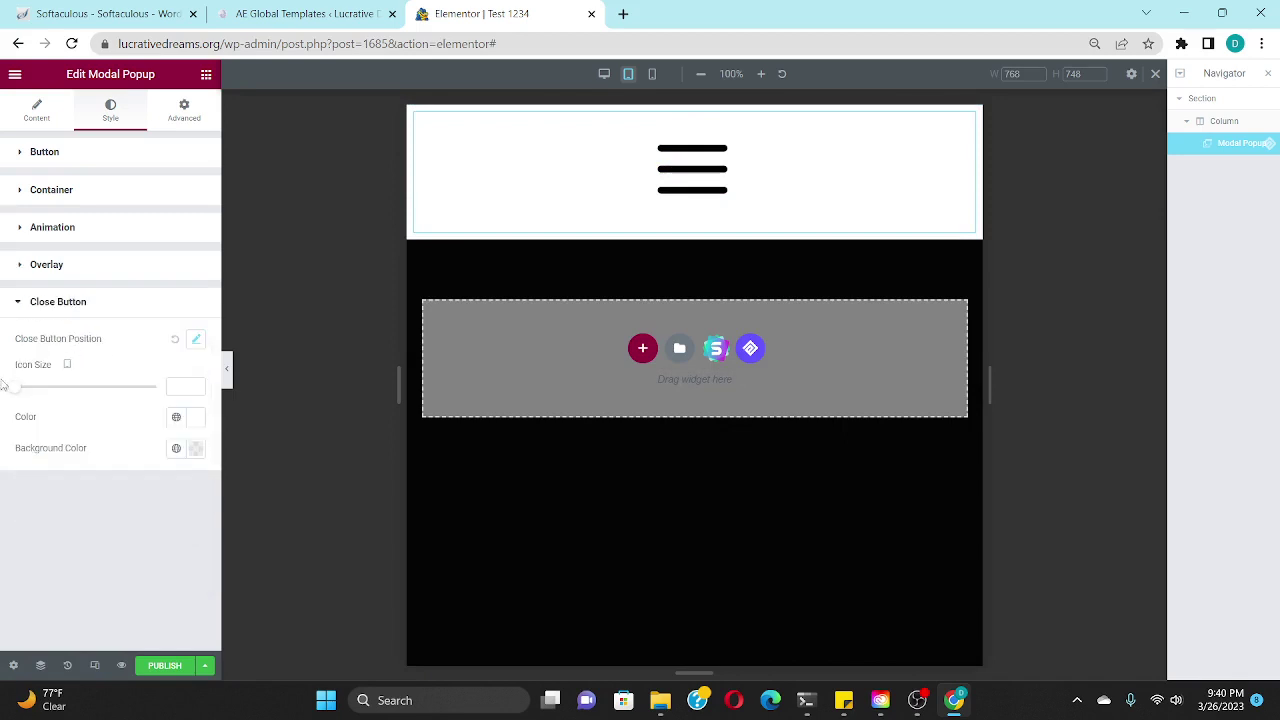
{"action": "left_click_drag", "start_coordinate": [24, 396], "coordinate": [283, 381]}
{"action": "left_click", "coordinate": [692, 168]}
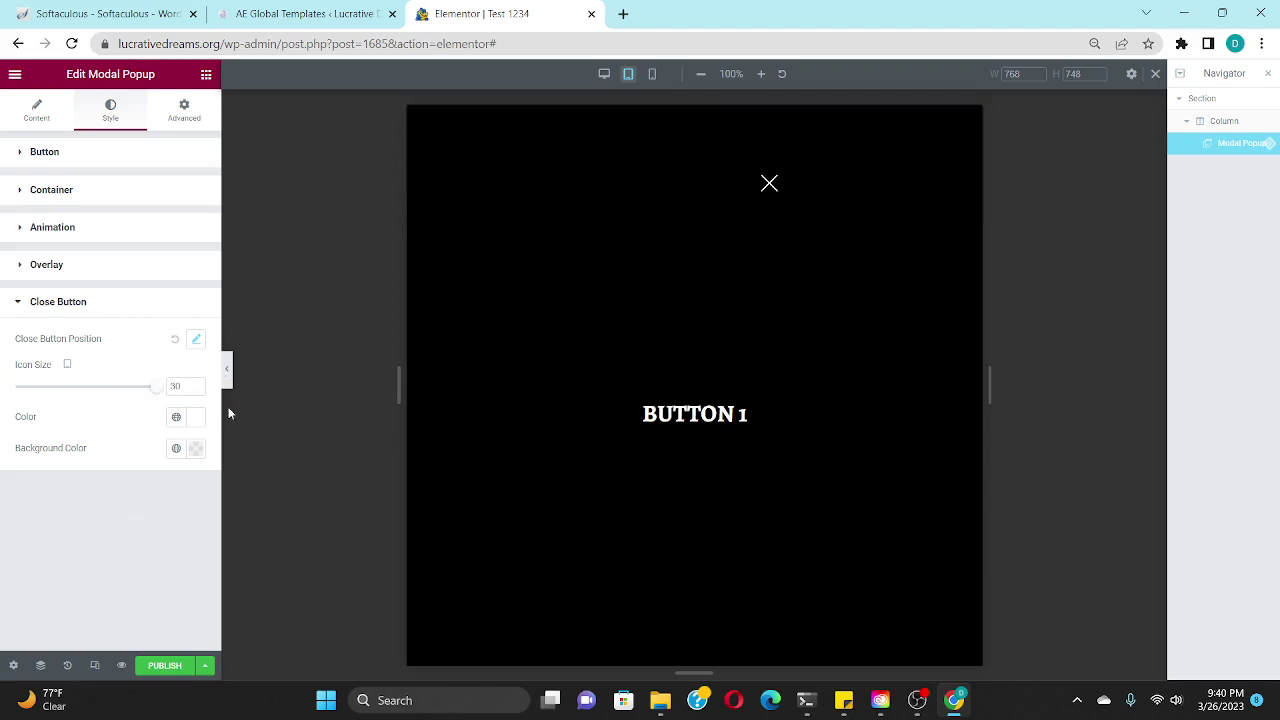
{"action": "left_click", "coordinate": [196, 449]}
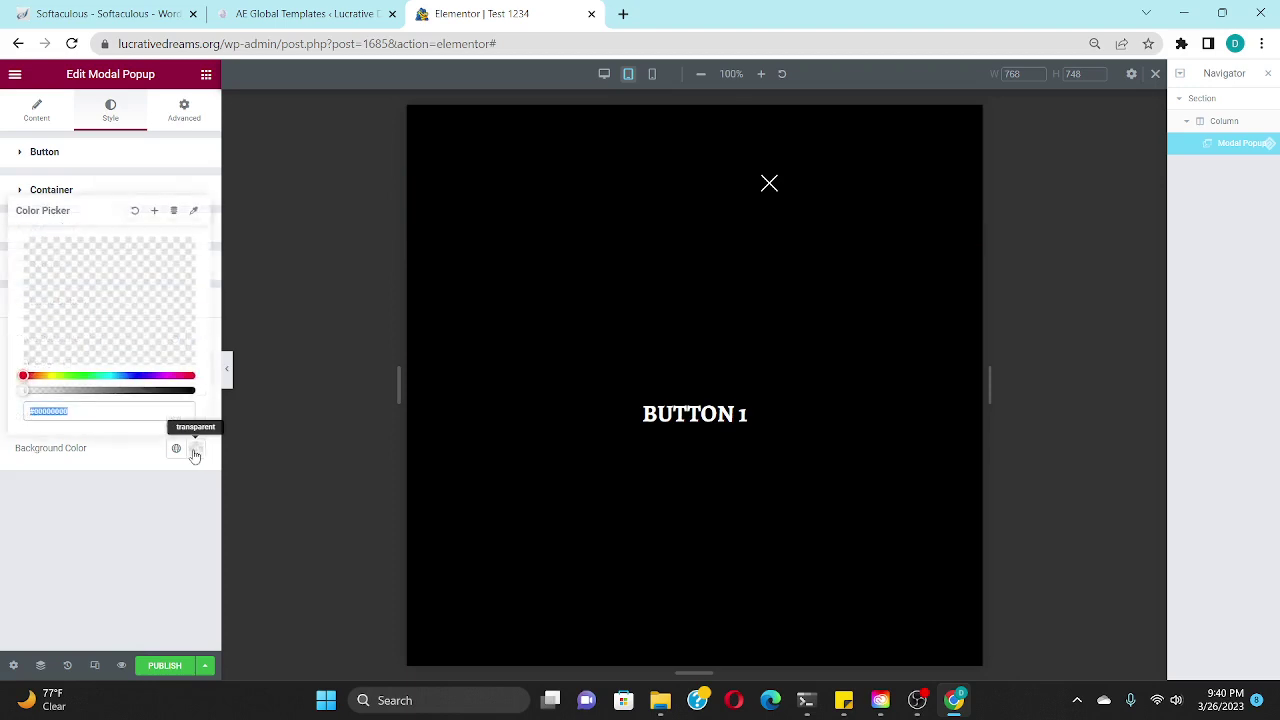
{"action": "left_click", "coordinate": [80, 508]}
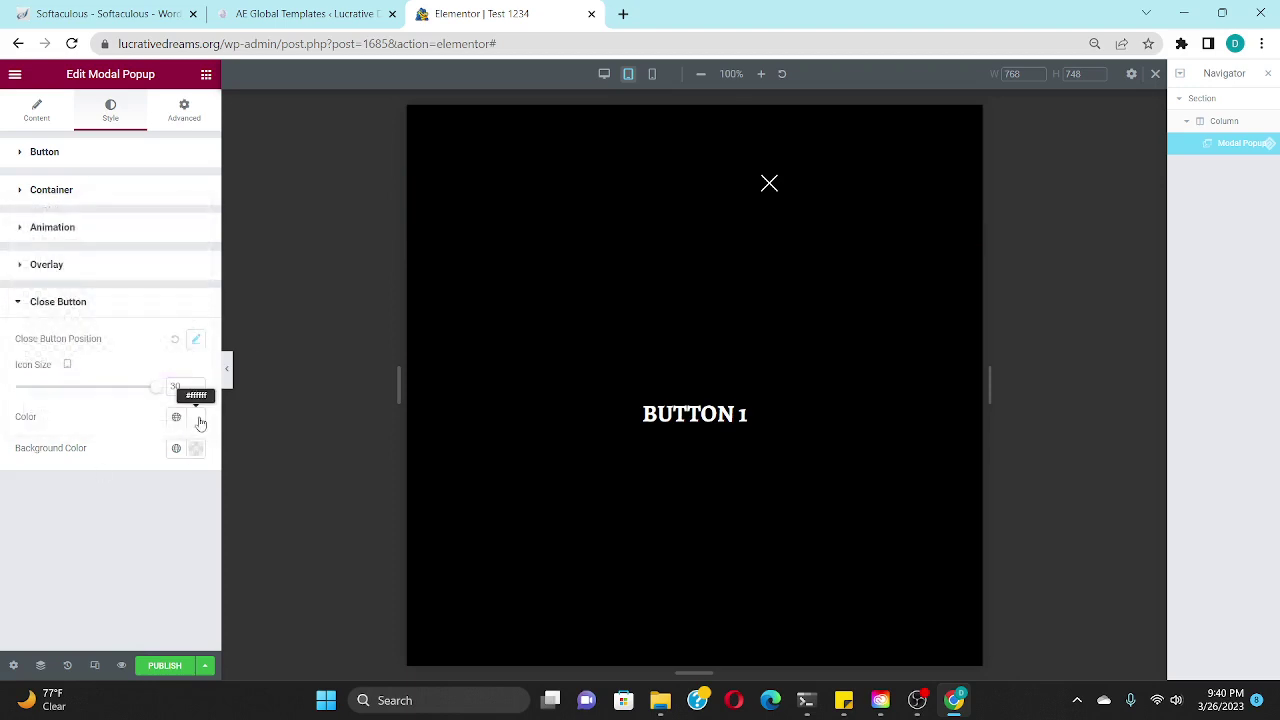
{"action": "left_click", "coordinate": [197, 417]}
{"action": "left_click", "coordinate": [118, 415]}
Step: Shift the close icon left with an X offset of -401
{"action": "left_click", "coordinate": [196, 341]}
{"action": "mouse_move", "coordinate": [91, 399]}
{"action": "left_mouse_down"}
{"action": "mouse_move", "coordinate": [107, 402]}
{"action": "mouse_move", "coordinate": [93, 406]}
{"action": "left_mouse_up"}
{"action": "left_click", "coordinate": [123, 504]}
{"action": "left_click", "coordinate": [118, 303]}
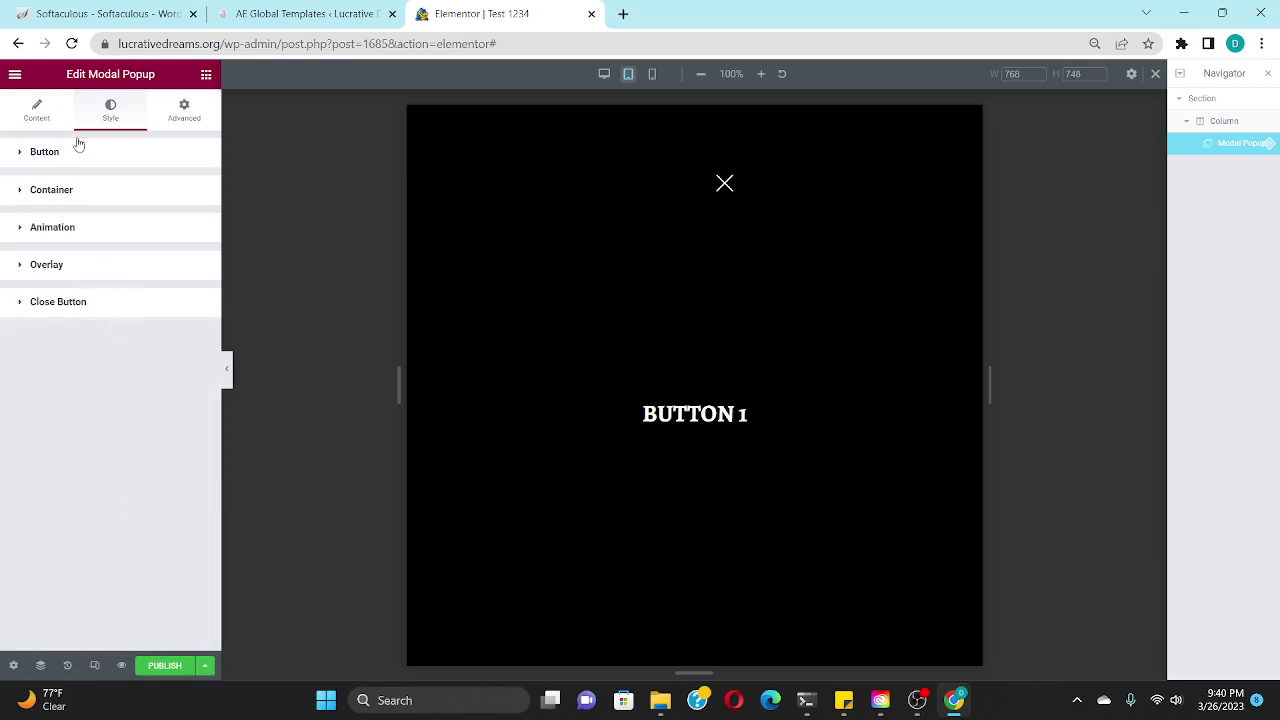
Step: Close the popup preview and open the Pop up AE global template with Elementor
{"action": "left_click", "coordinate": [718, 189]}
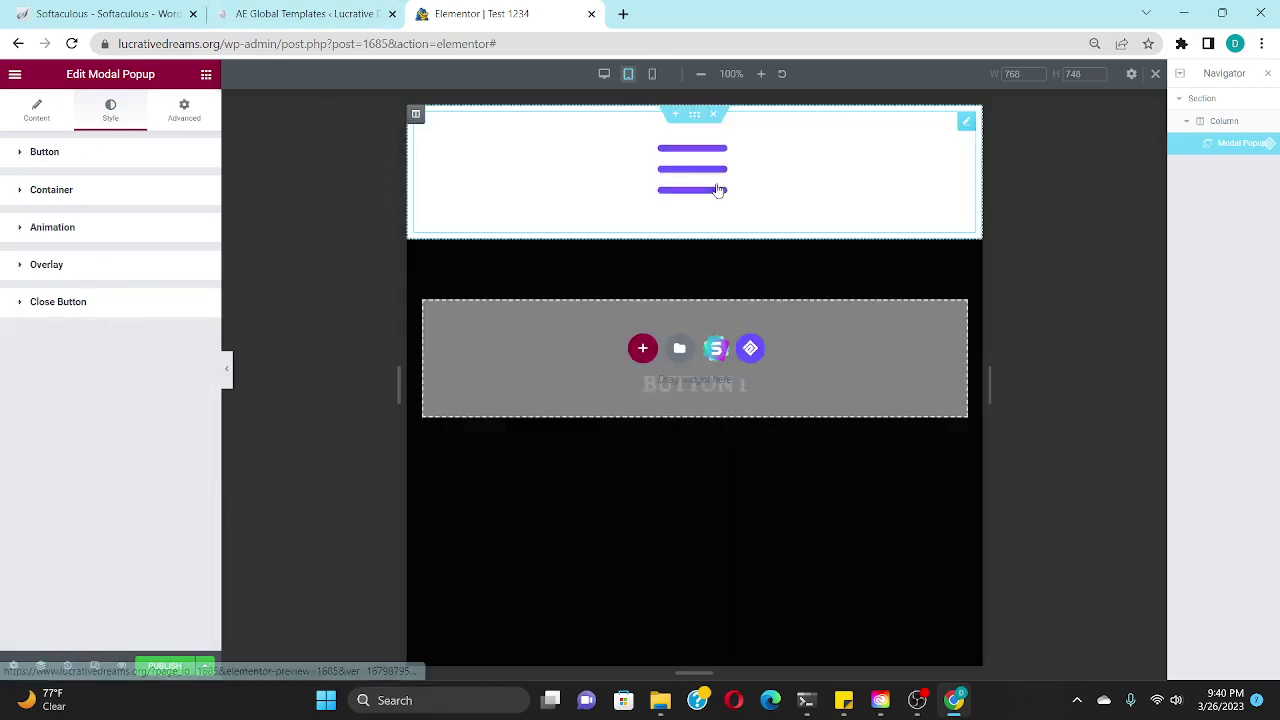
{"action": "left_click", "coordinate": [715, 189]}
{"action": "left_click", "coordinate": [728, 197]}
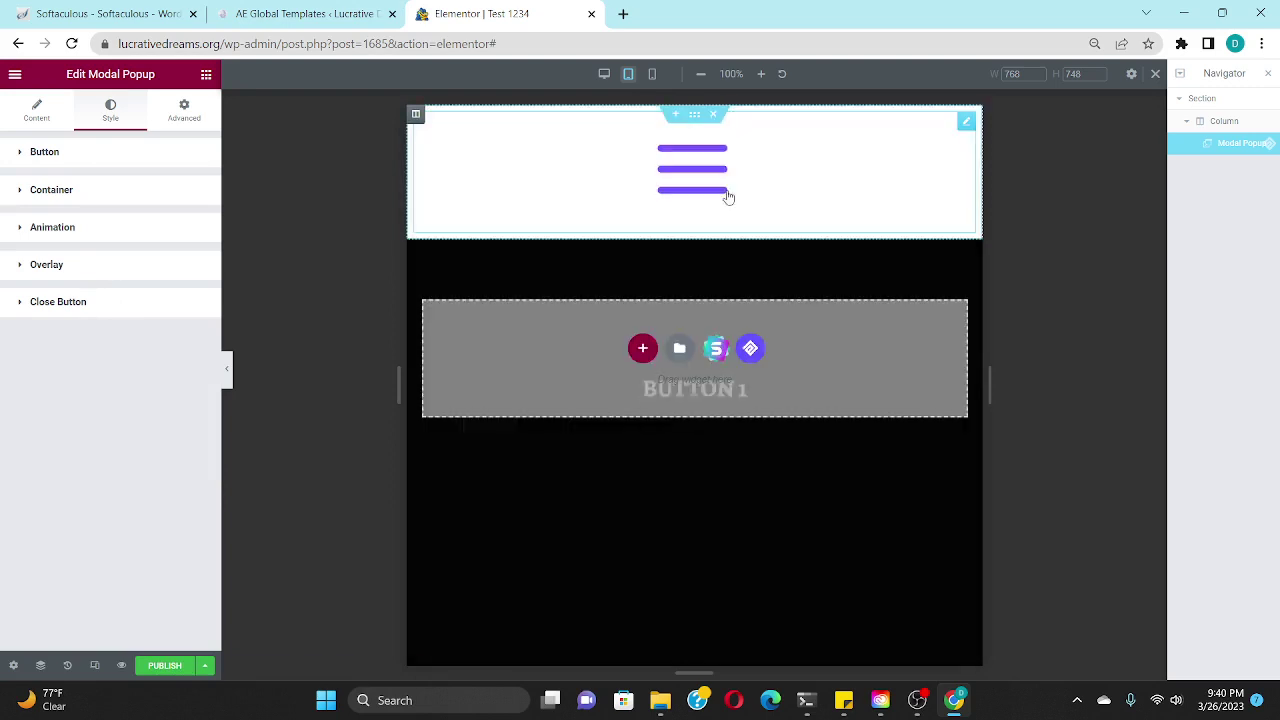
{"action": "left_click", "coordinate": [305, 13]}
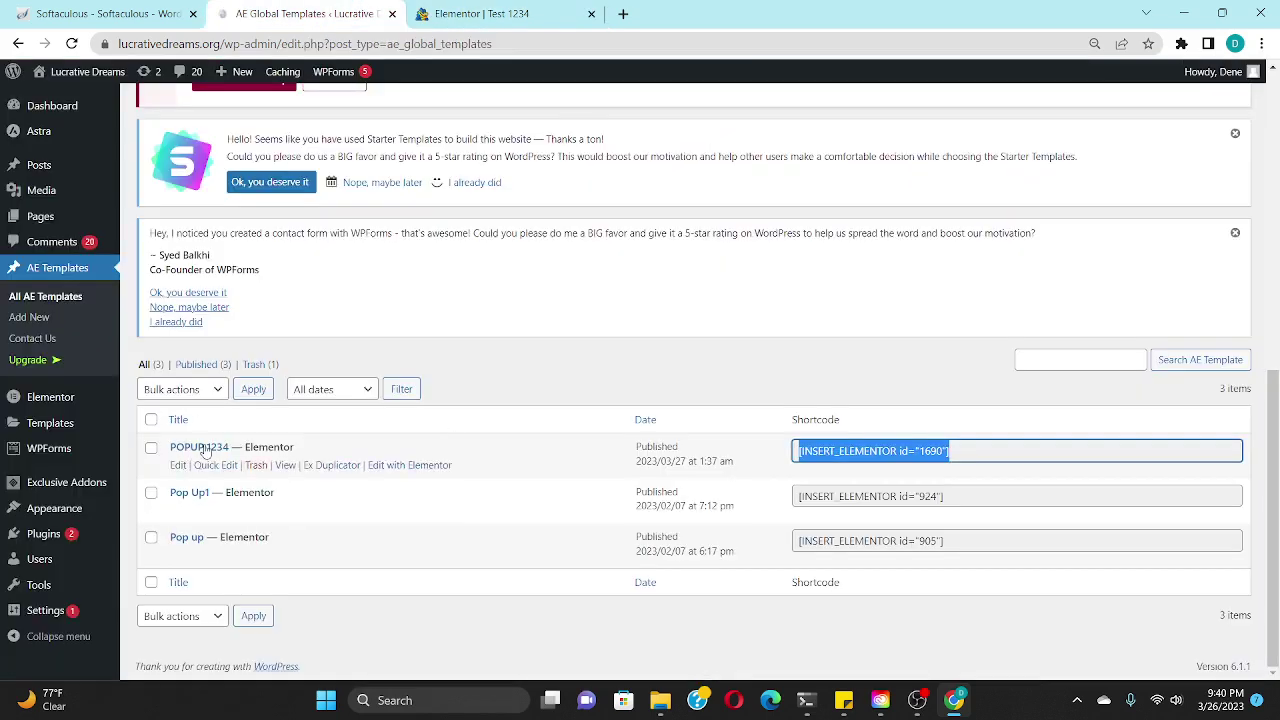
{"action": "left_click", "coordinate": [577, 620]}
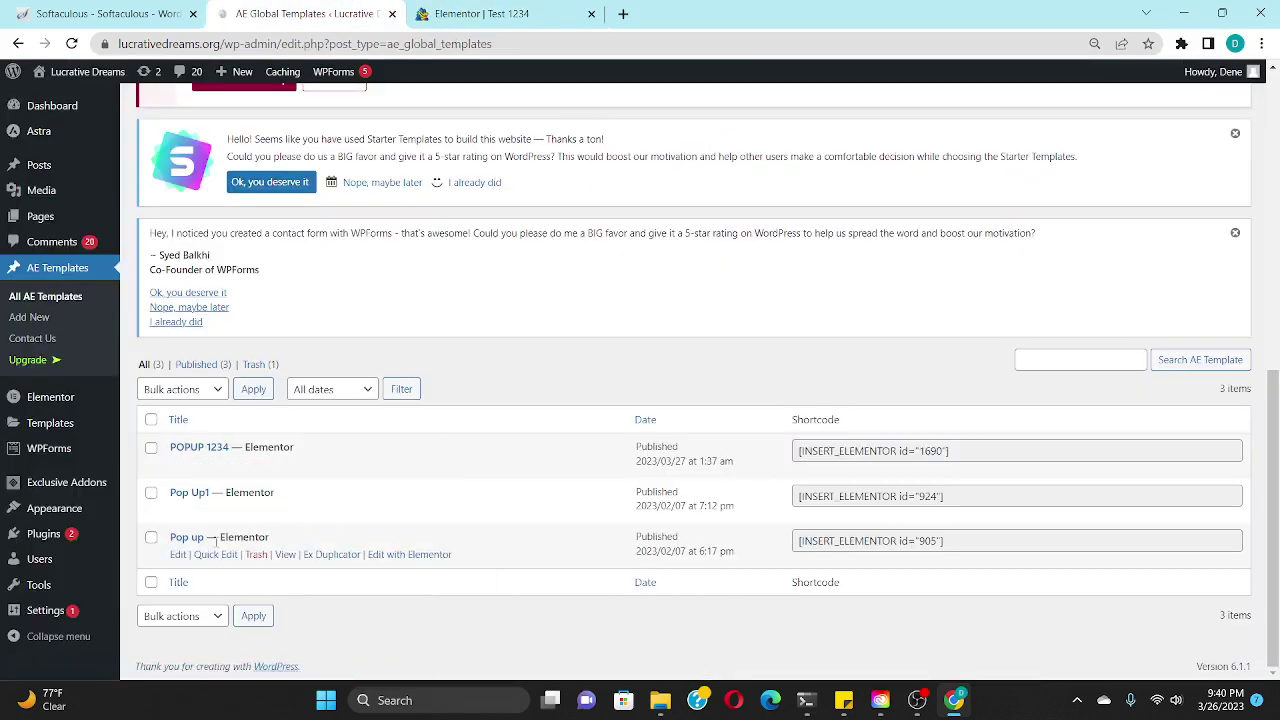
{"action": "left_click", "coordinate": [430, 555]}
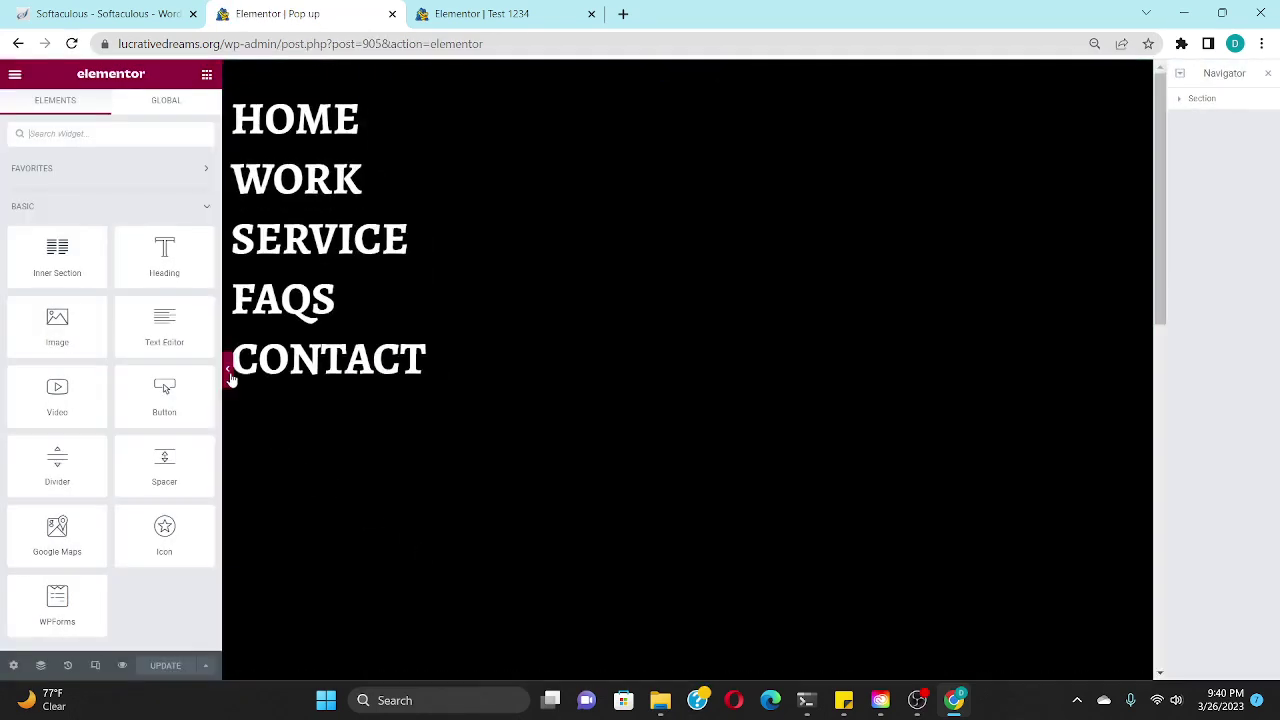
Step: Preview the Pop up menu, inspect the HOME and WORK anchor links, and return to Test 1234
{"action": "left_click", "coordinate": [228, 368]}
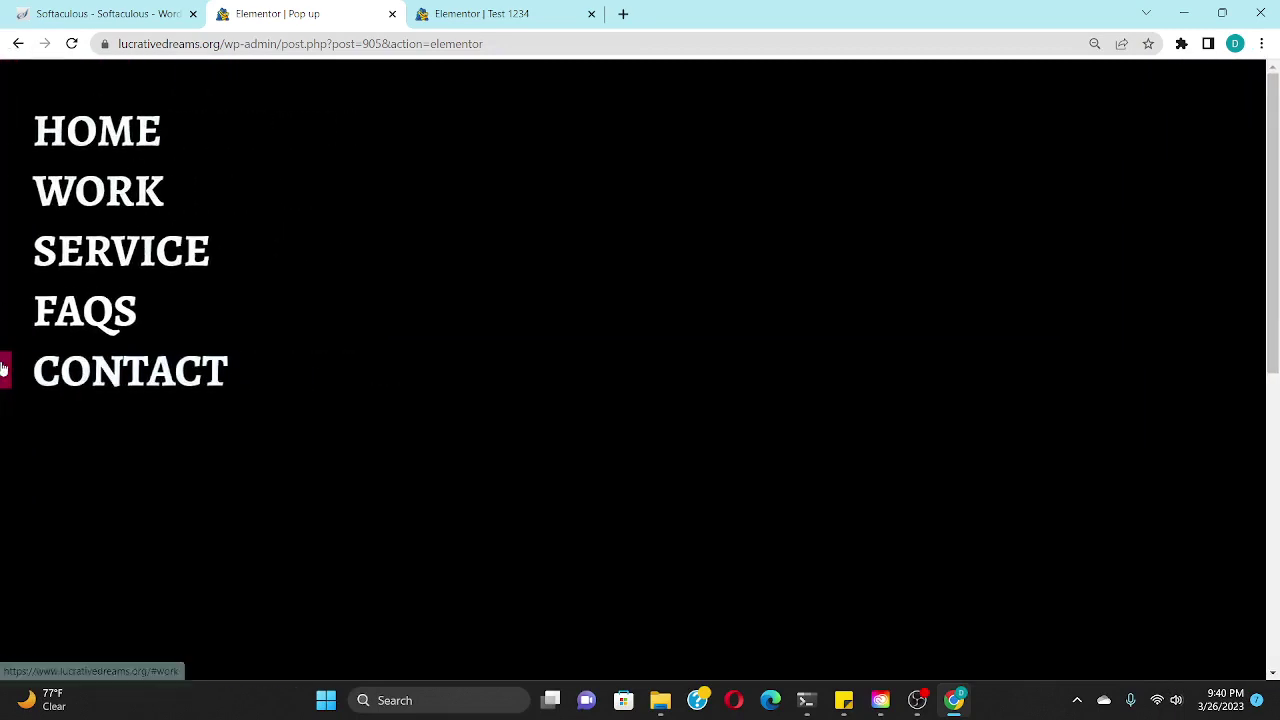
{"action": "left_click", "coordinate": [5, 368]}
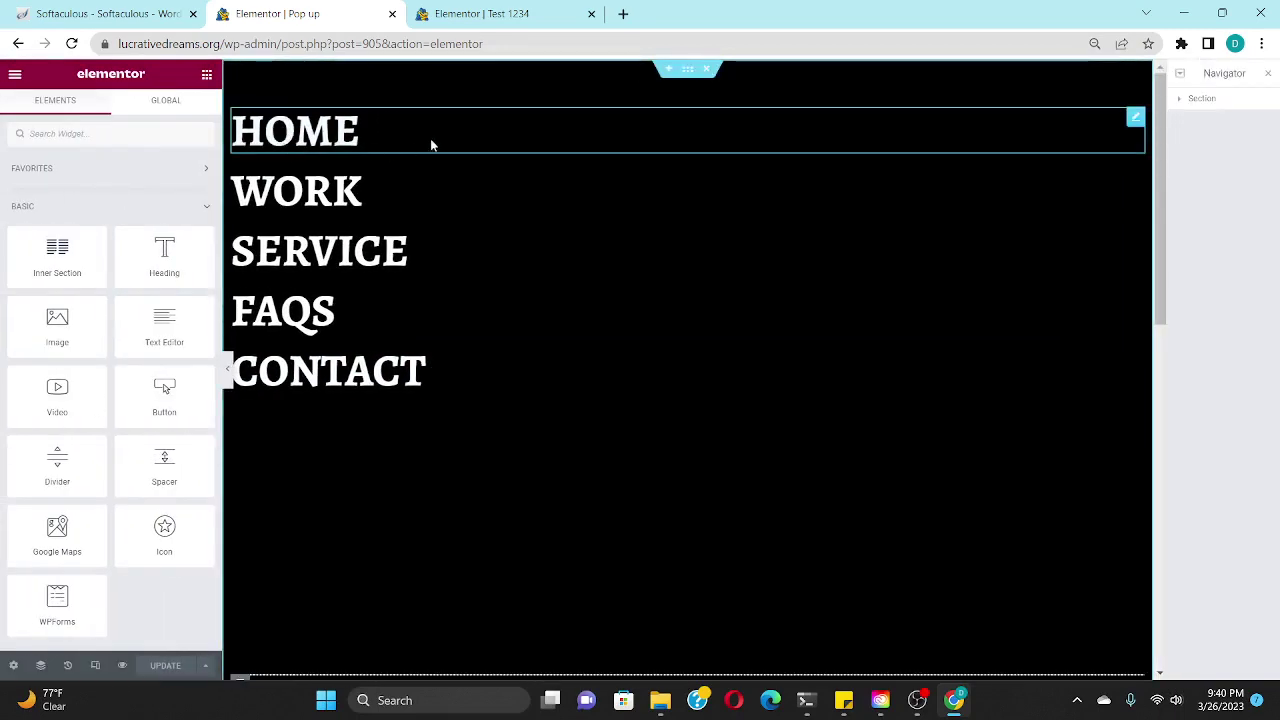
{"action": "left_click", "coordinate": [430, 140]}
{"action": "triple_click", "coordinate": [150, 268]}
{"action": "left_click", "coordinate": [300, 190]}
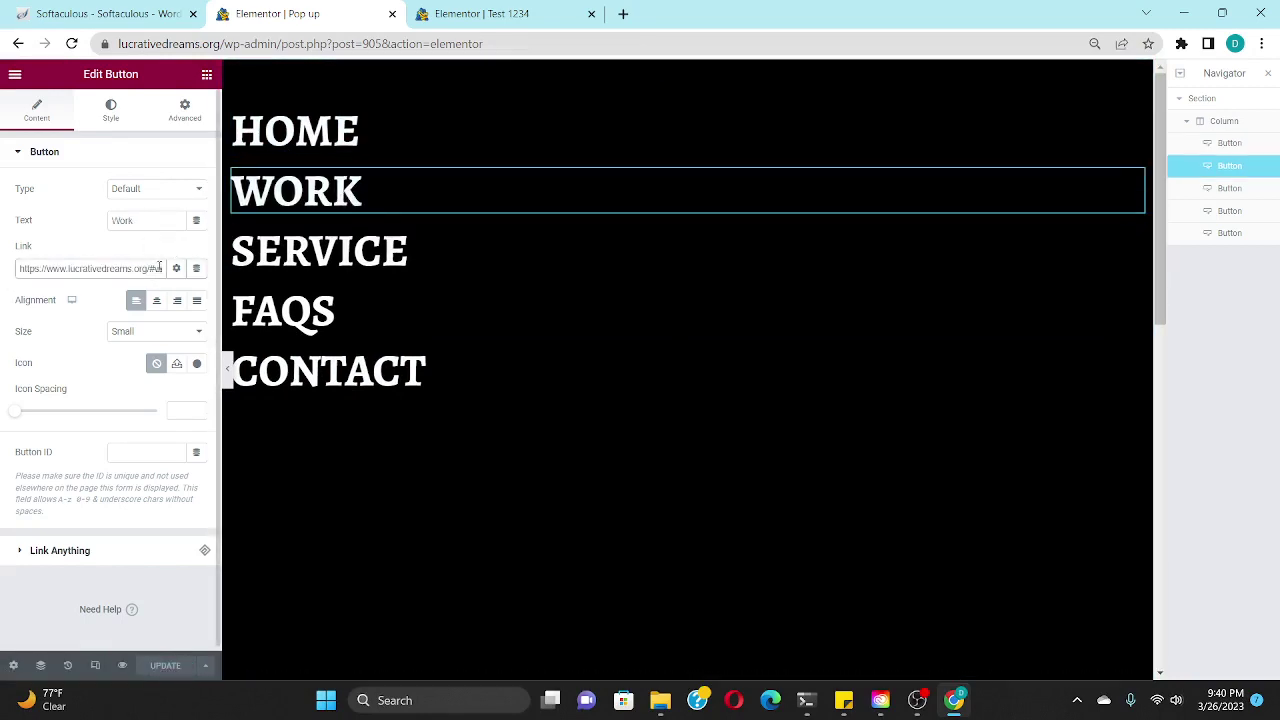
{"action": "left_click_drag", "start_coordinate": [158, 269], "coordinate": [8, 283]}
{"action": "left_click", "coordinate": [77, 333]}
{"action": "left_click", "coordinate": [503, 14]}
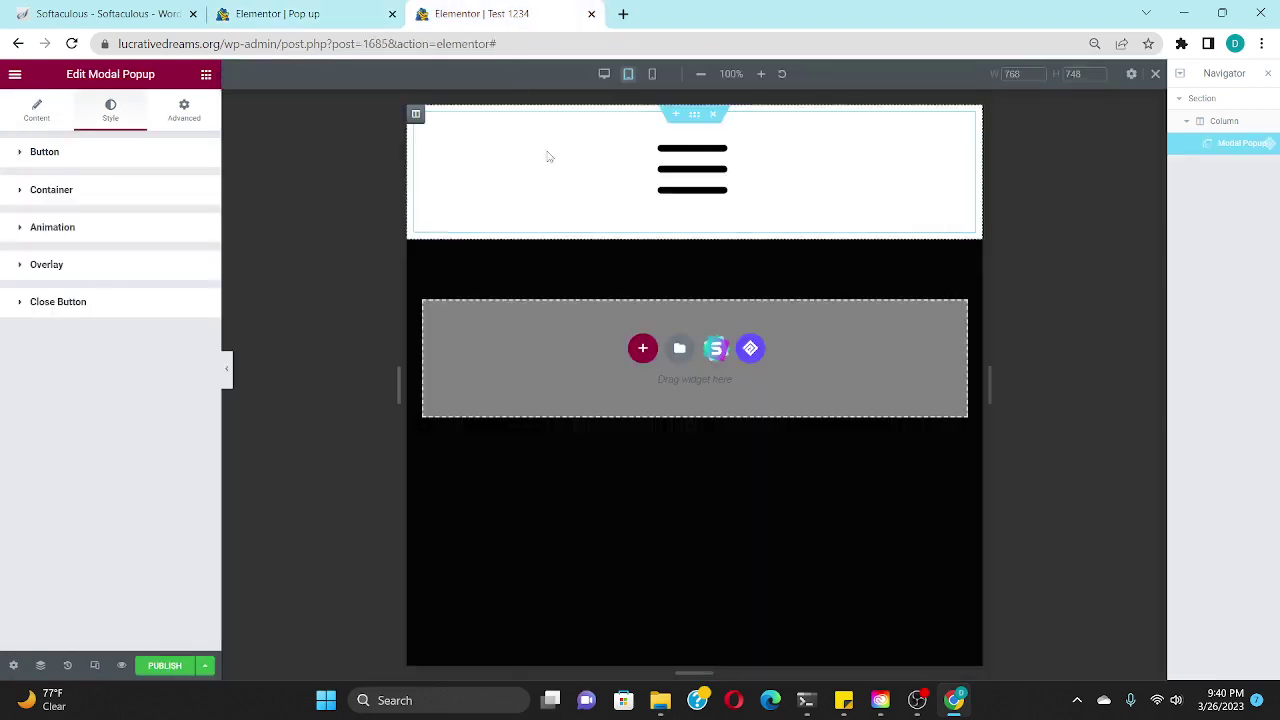